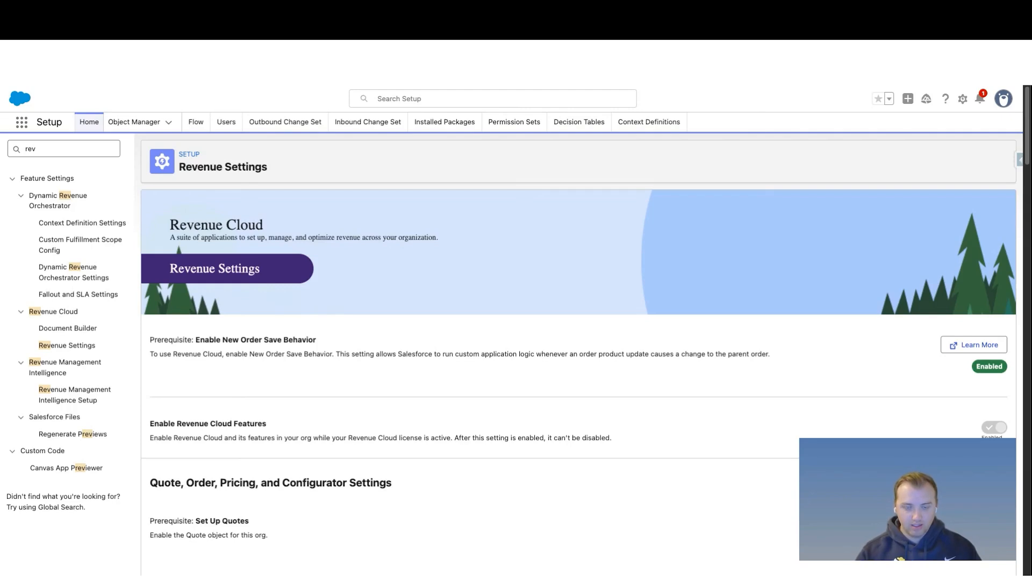
# Step: Review the Revenue Settings for quotes, orders, pricing and configurator, including ramp deals for lines and groups, line item groups and cloning
pyautogui.scroll(-3, 578, 355)
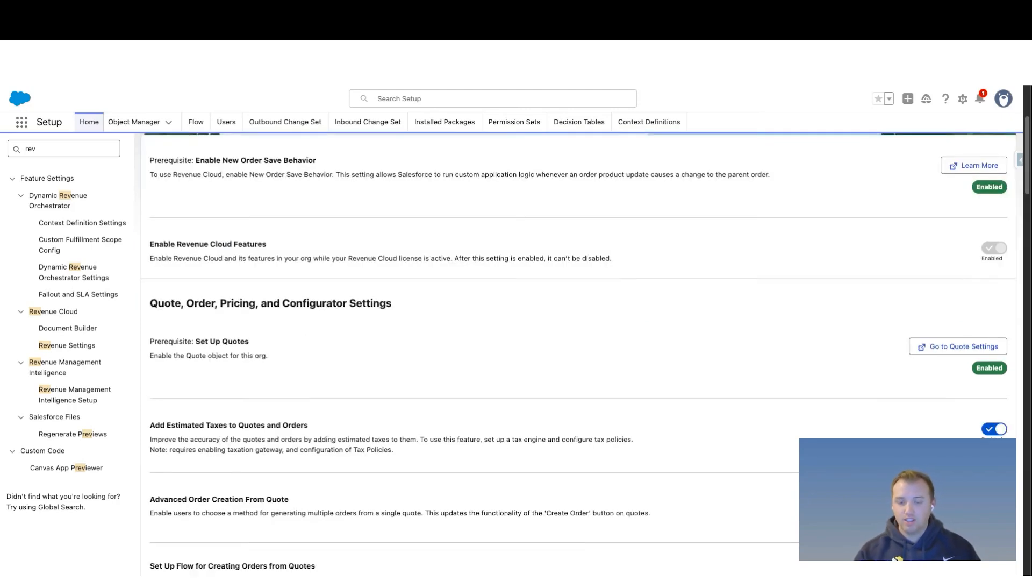
pyautogui.scroll(-3, 578, 355)
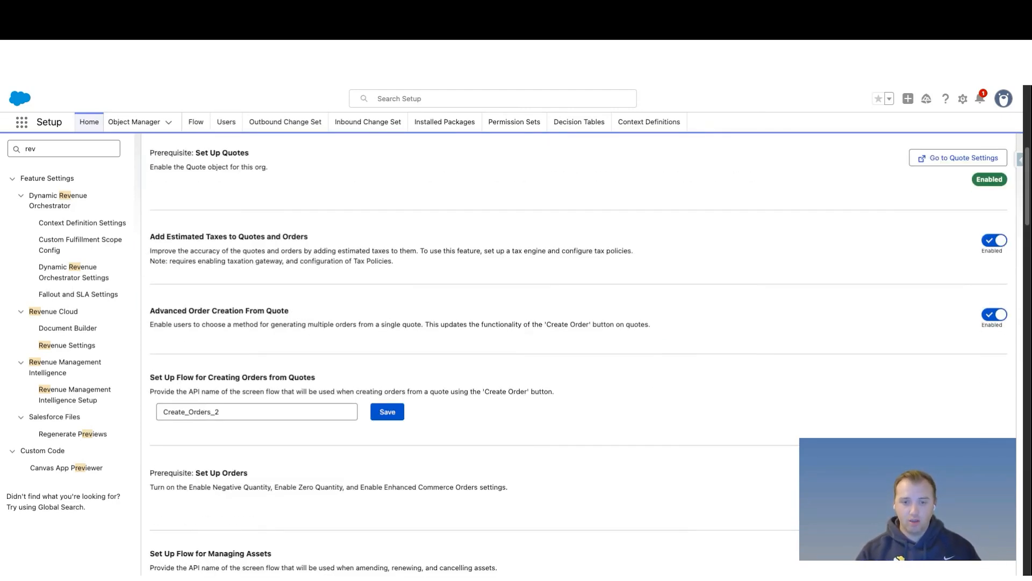
pyautogui.scroll(-15, 578, 355)
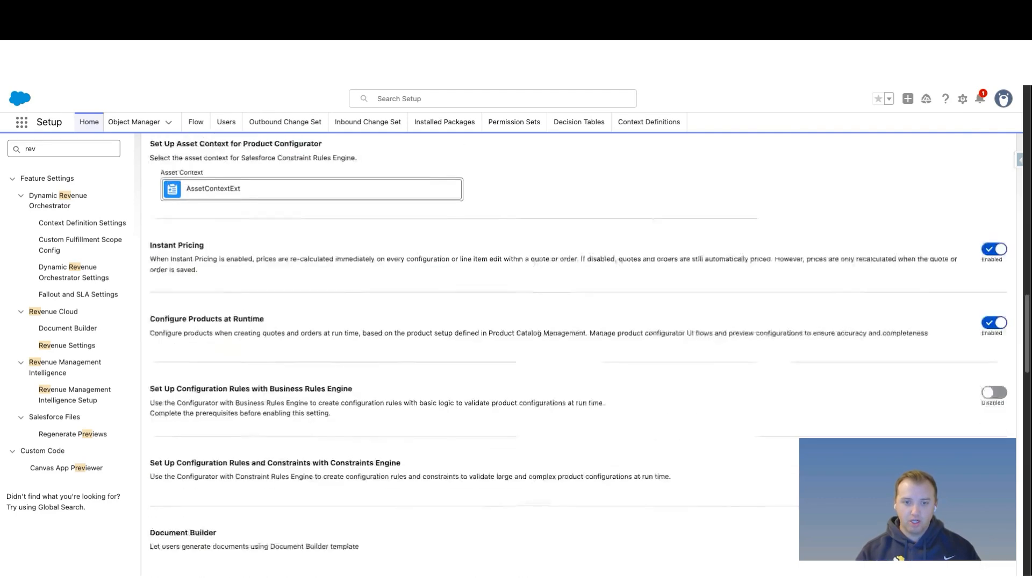
pyautogui.scroll(-1, 578, 355)
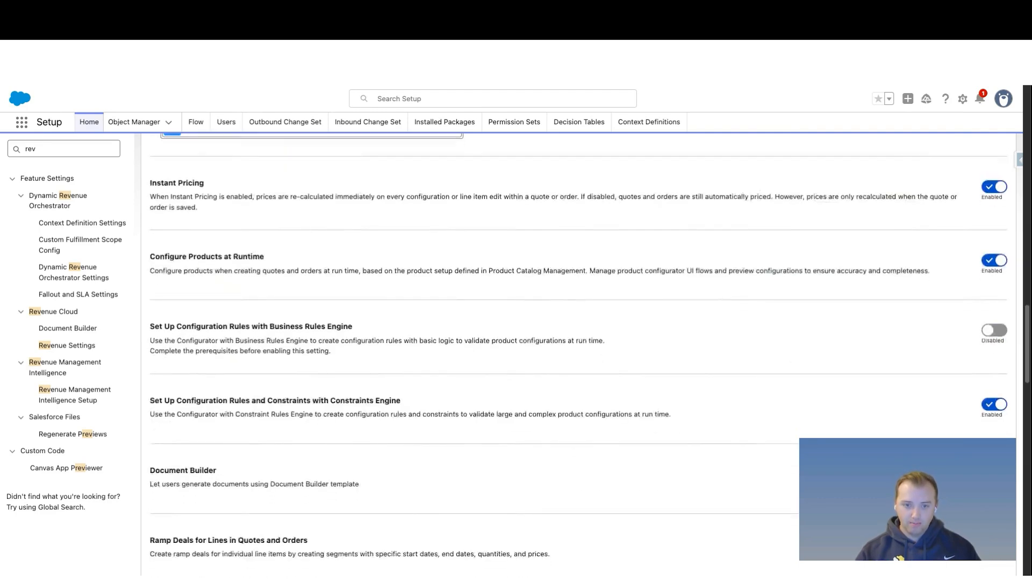
pyautogui.scroll(-1, 578, 355)
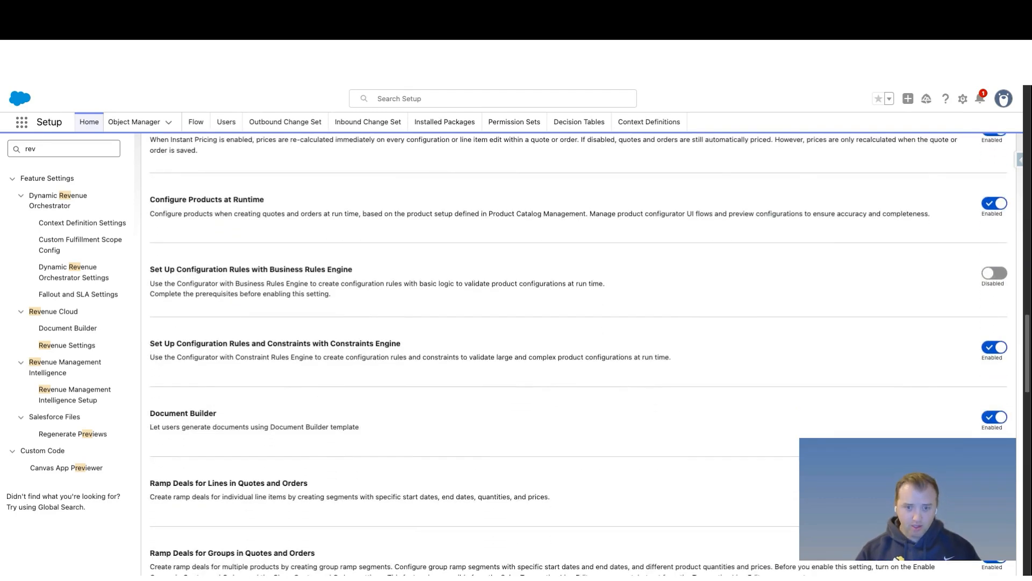
pyautogui.scroll(-2, 578, 355)
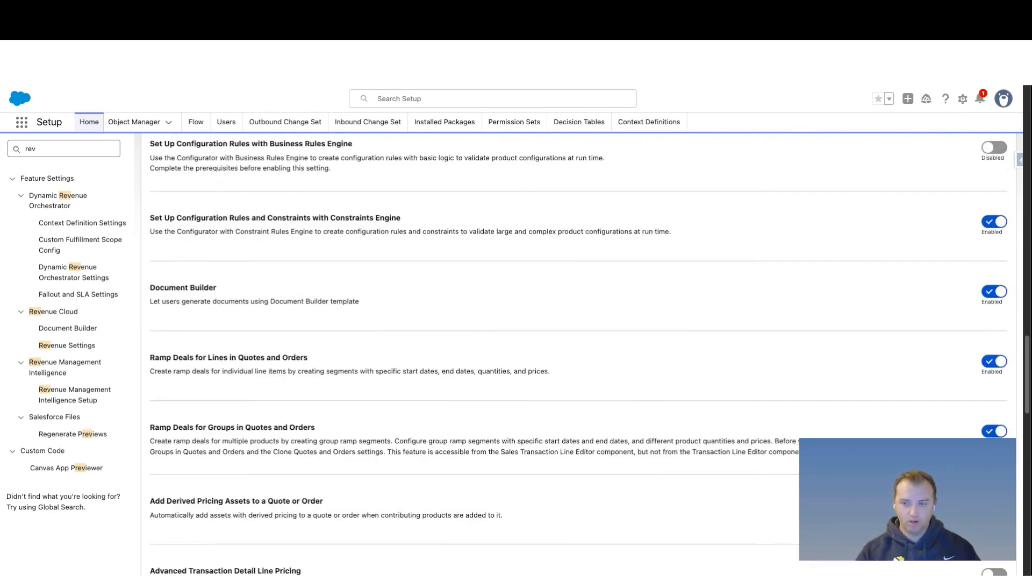
pyautogui.scroll(-4, 578, 355)
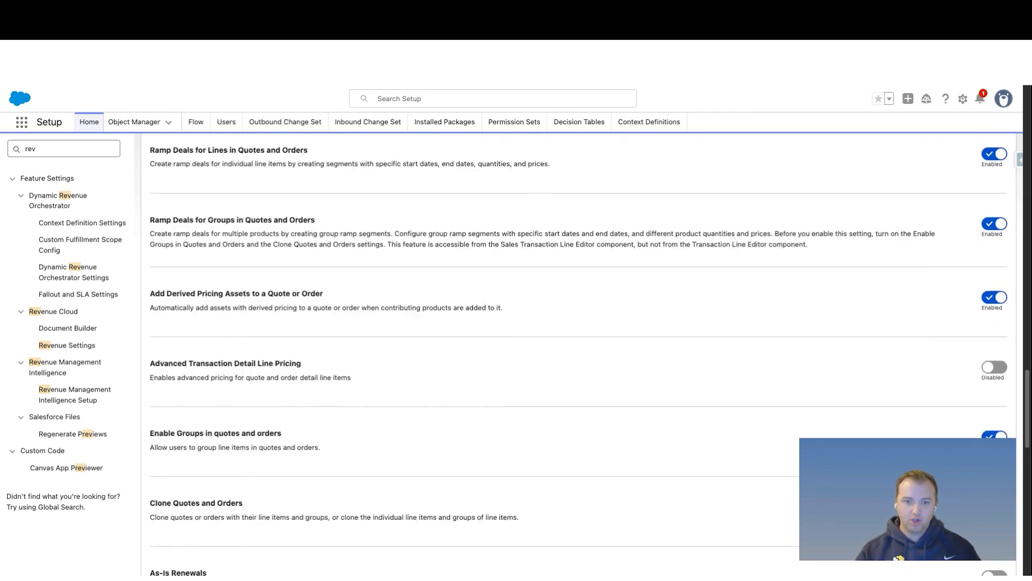
pyautogui.scroll(-1, 578, 355)
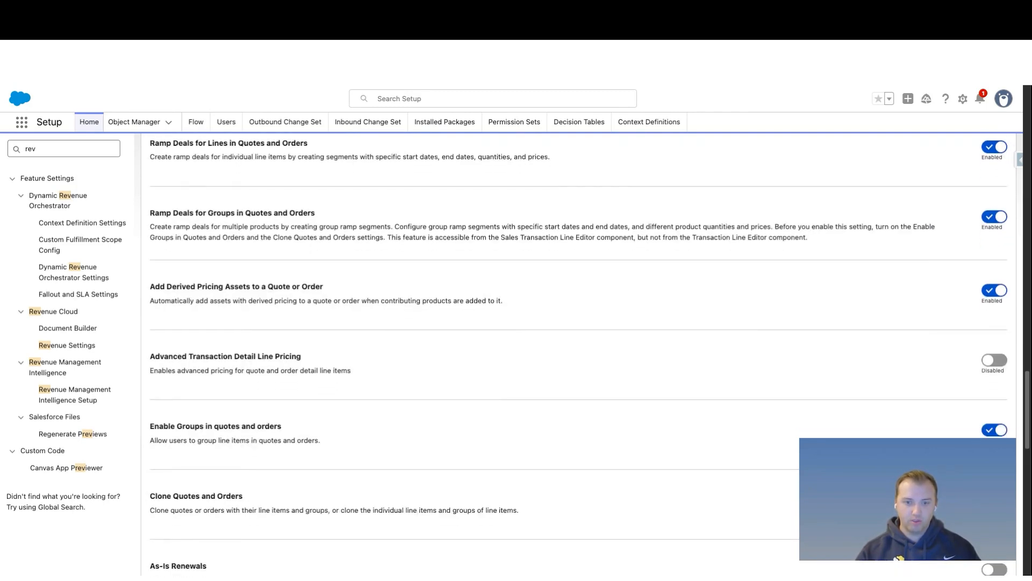
pyautogui.scroll(-1, 578, 355)
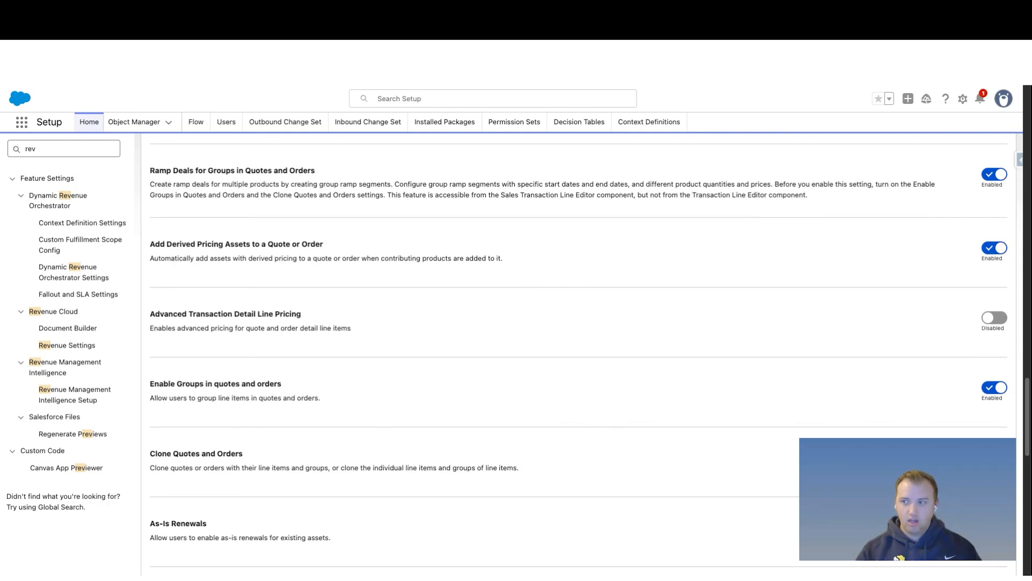
pyautogui.scroll(1, 579, 351)
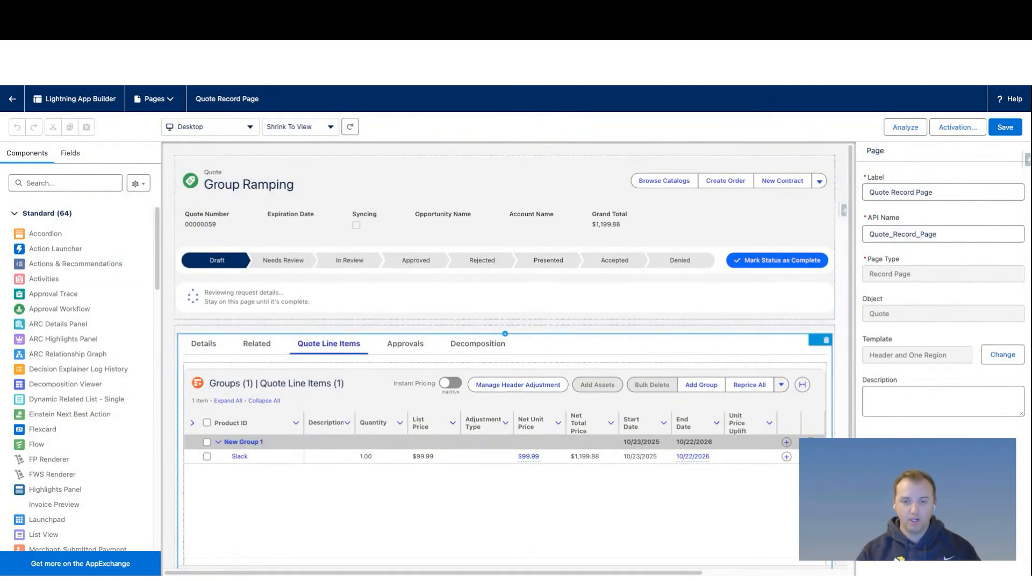
# Step: Select the line editor component on the Quote Record Page and find Sales Transaction Line Editor among the available standard components
pyautogui.scroll(-1, 508, 355)
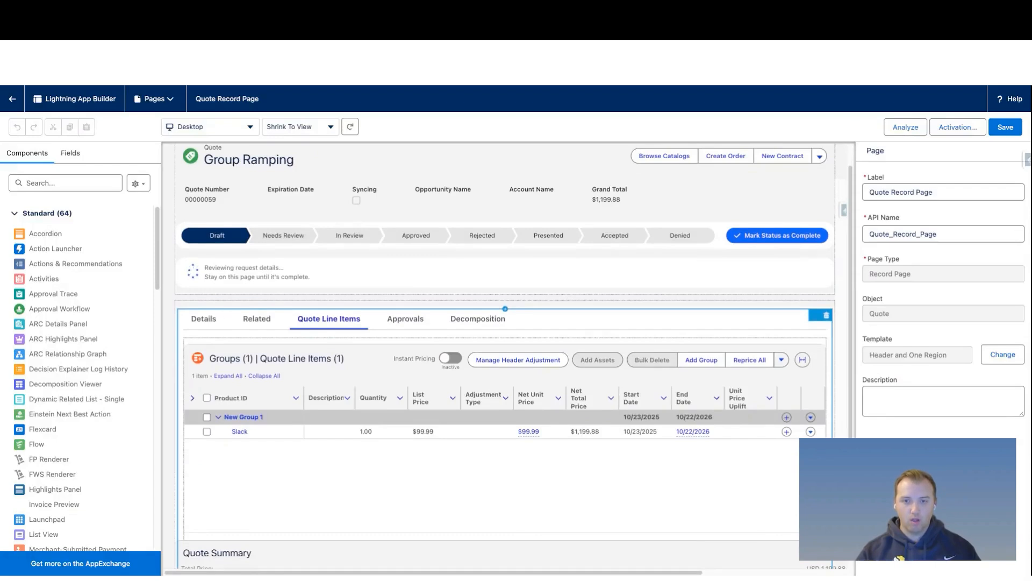
pyautogui.click(352, 374)
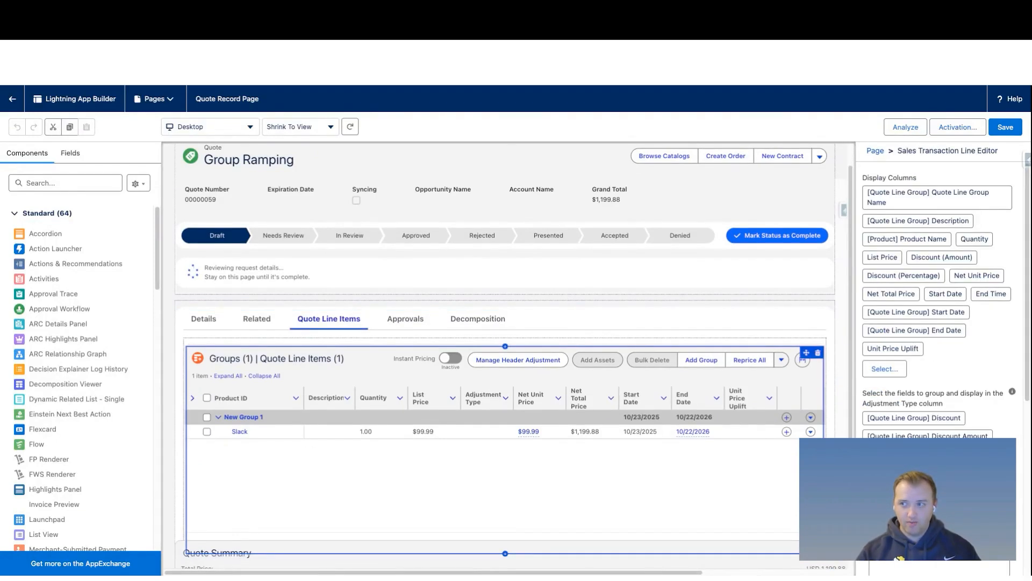
pyautogui.scroll(-10, 45, 456)
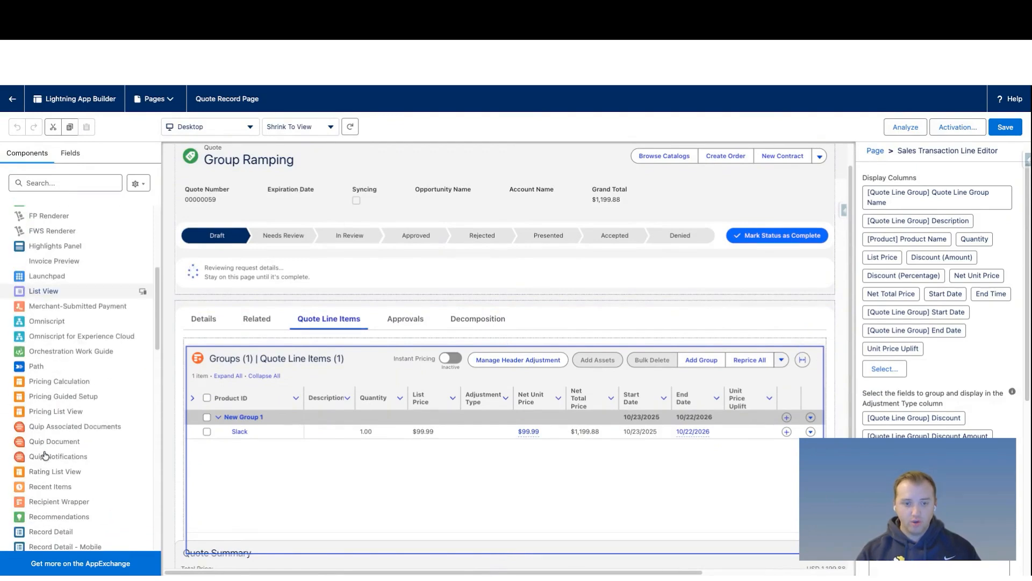
pyautogui.scroll(-5, 45, 455)
pyautogui.scroll(1, 68, 407)
pyautogui.scroll(1, 69, 407)
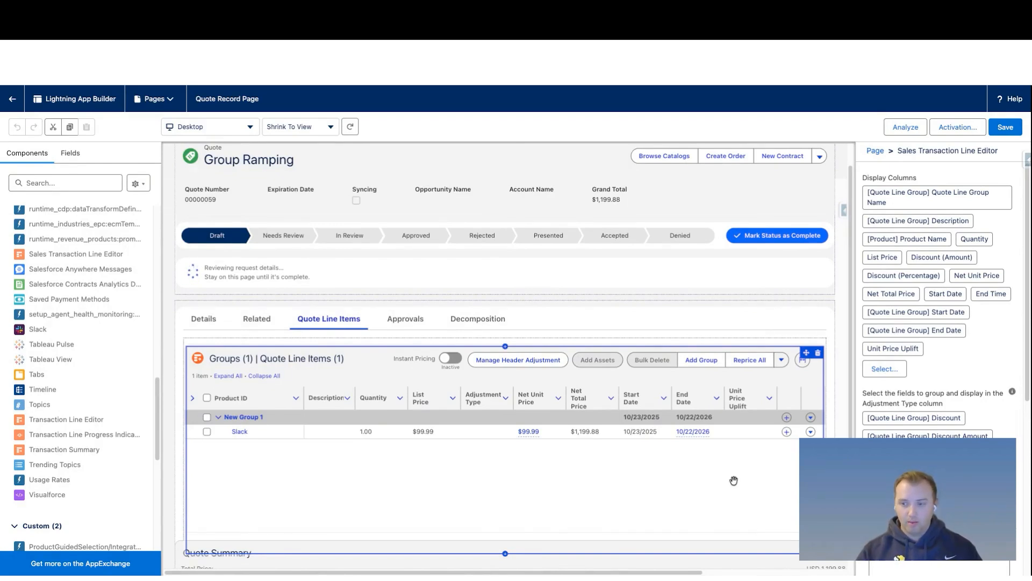
# Step: Examine the Sales Transaction Line Editor's properties, including display columns, Adjustment Type fields, action buttons, side panel and View Ramp Details fields
pyautogui.scroll(-1, 937, 291)
pyautogui.scroll(-5, 903, 243)
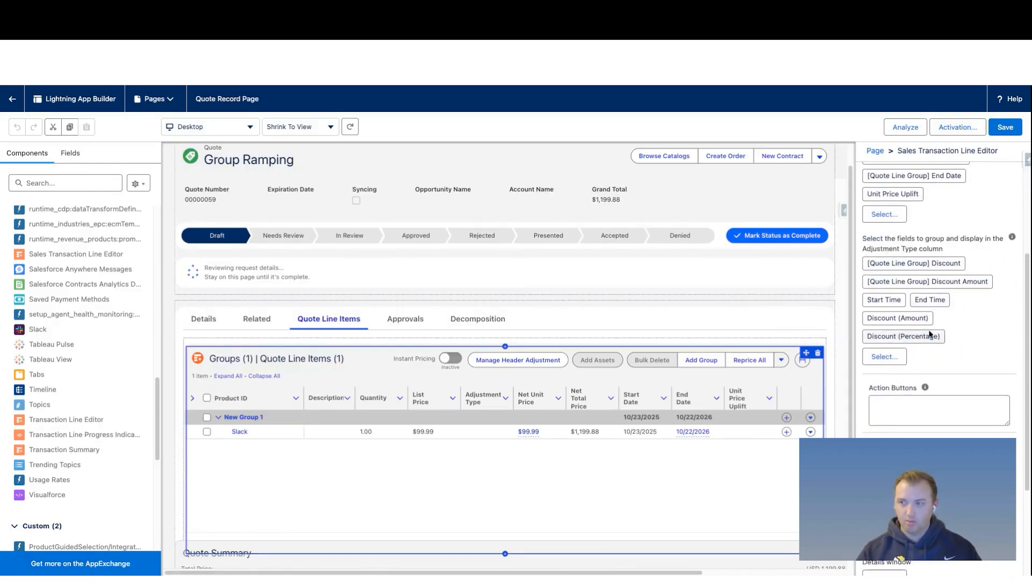
pyautogui.scroll(-1, 930, 392)
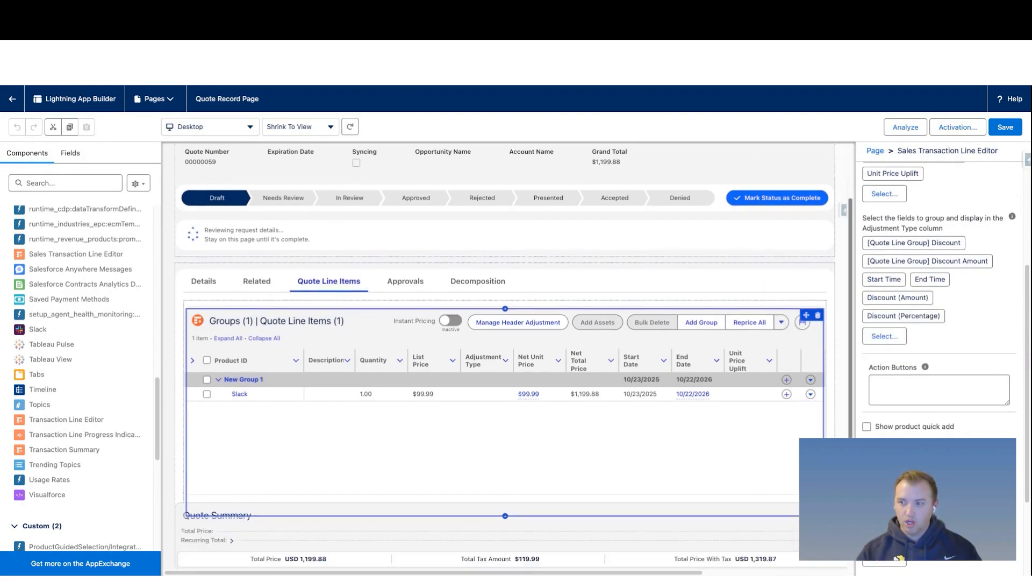
pyautogui.scroll(-3, 919, 344)
pyautogui.click(925, 316)
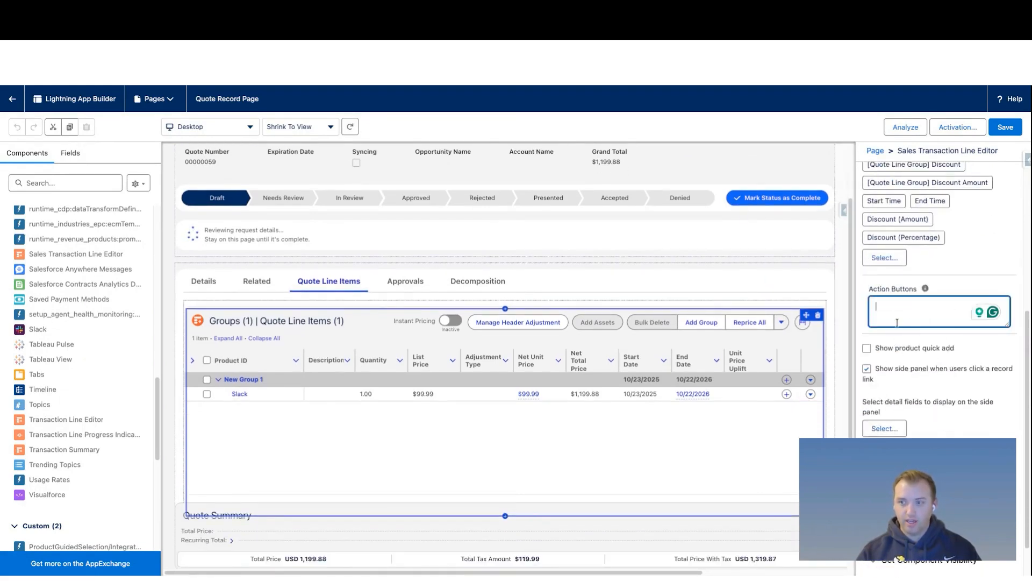
pyautogui.scroll(-1, 935, 294)
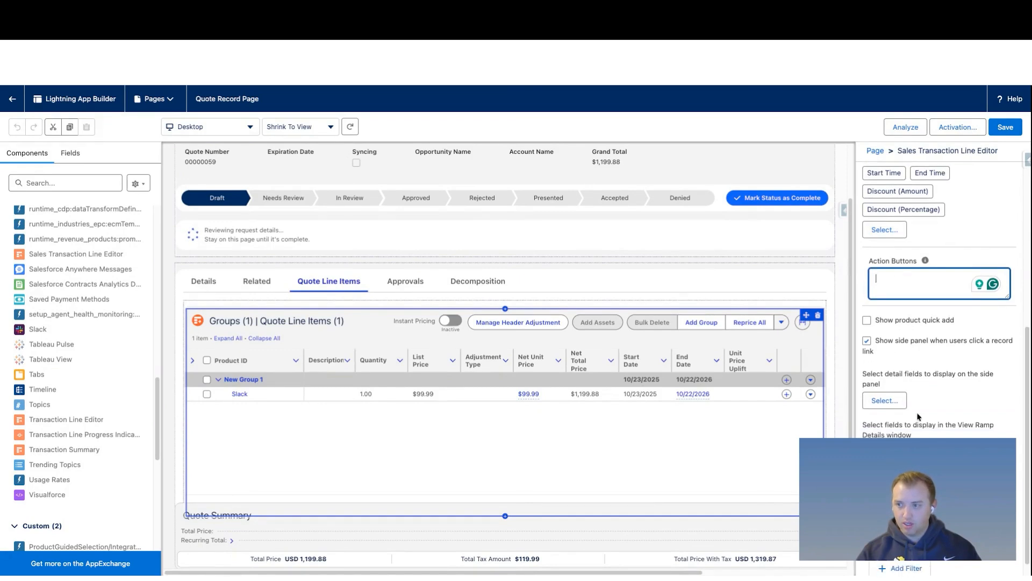
pyautogui.scroll(-1, 910, 359)
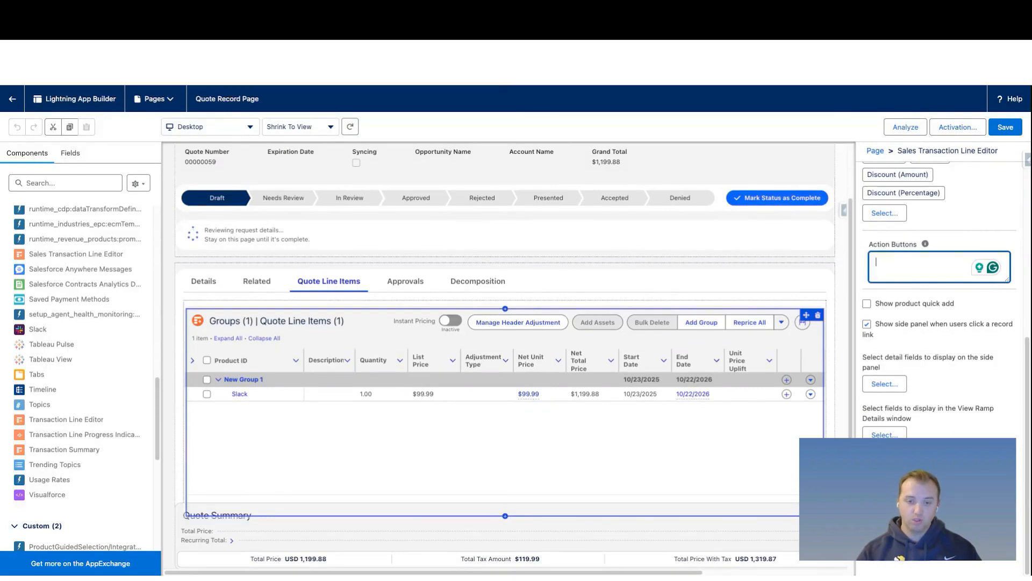
pyautogui.scroll(6, 940, 196)
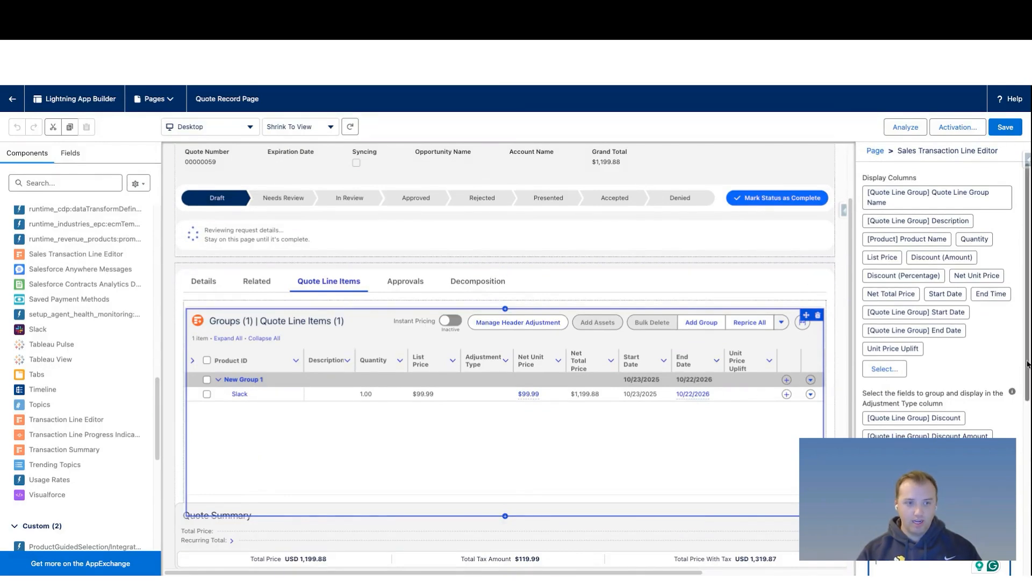
pyautogui.scroll(-3, 976, 426)
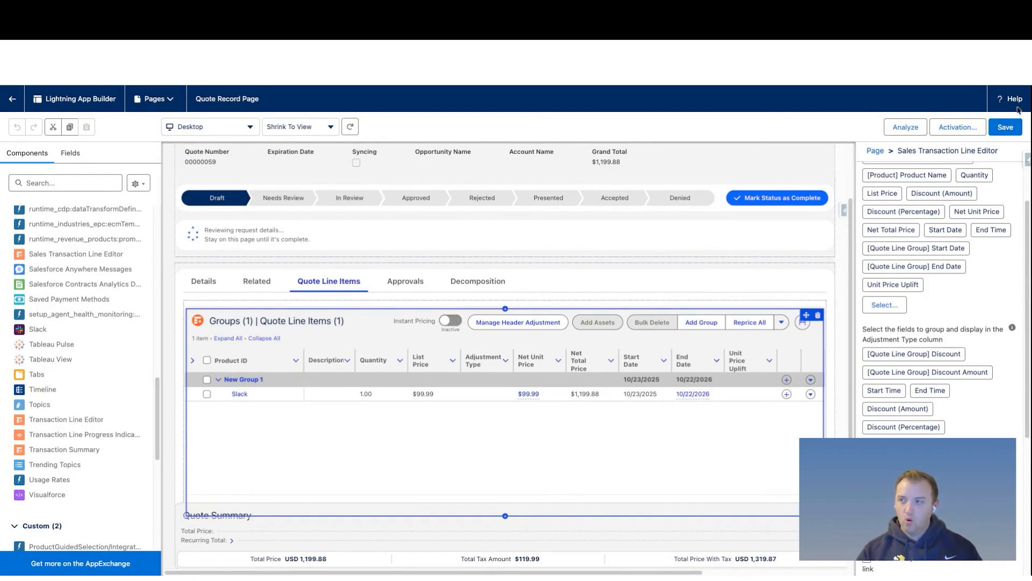
# Step: Save the Quote Record Page layout and return to the Group Ramping quote
pyautogui.click(1006, 127)
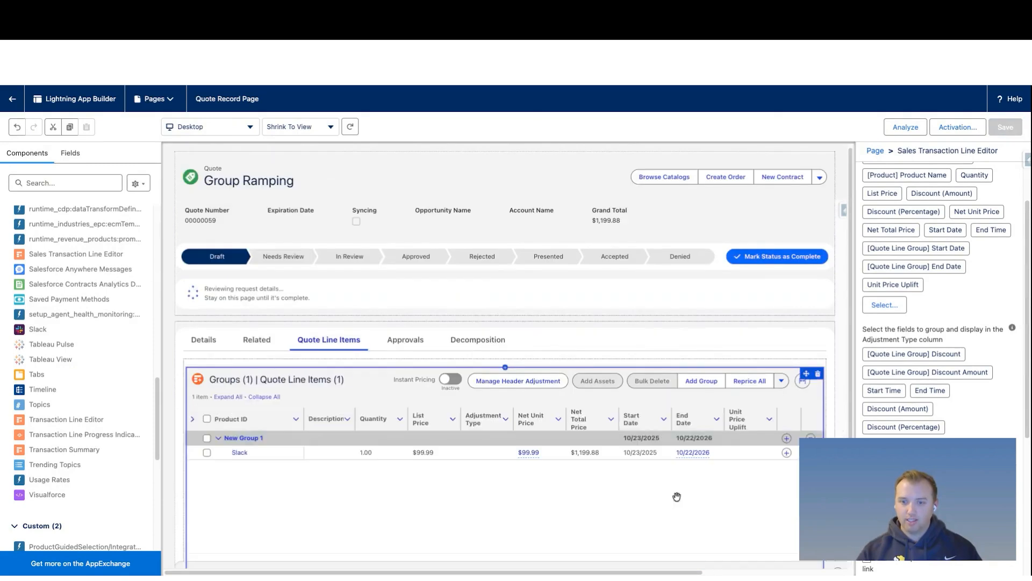
pyautogui.click(12, 99)
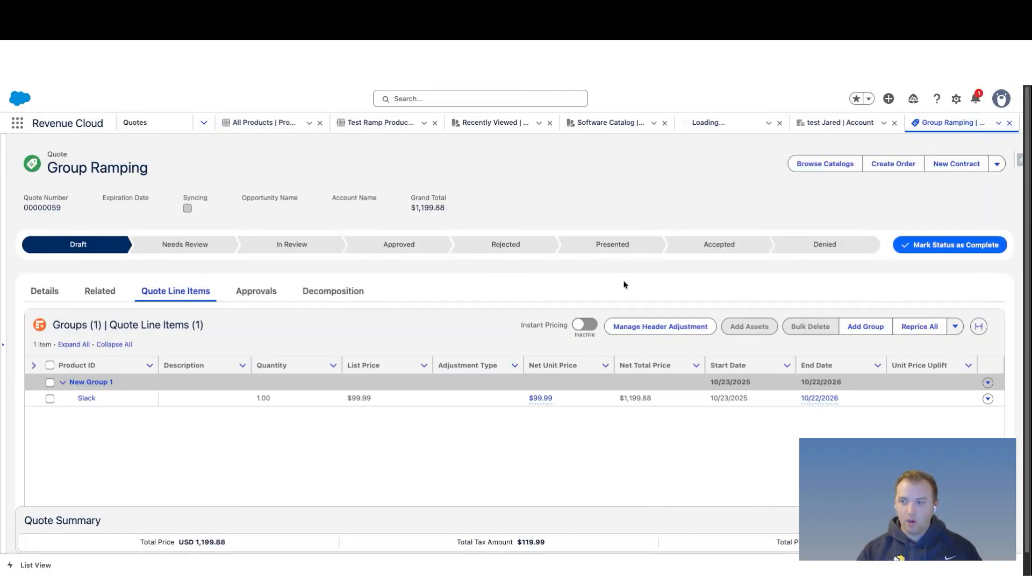
# Step: Delete New Group 1 with all its line items from the Group Ramping quote and save the change
pyautogui.click(988, 382)
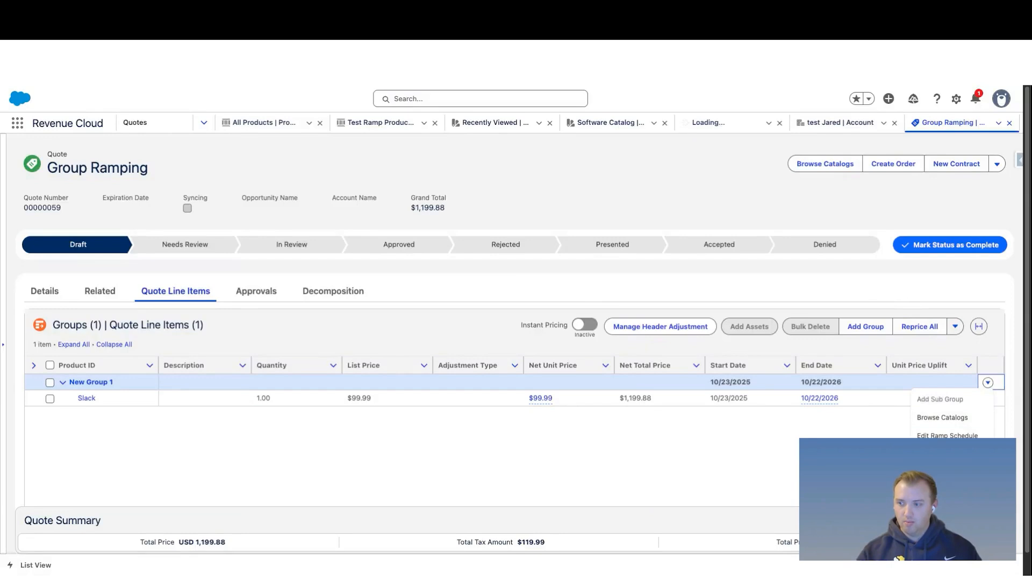
pyautogui.click(941, 453)
pyautogui.click(709, 367)
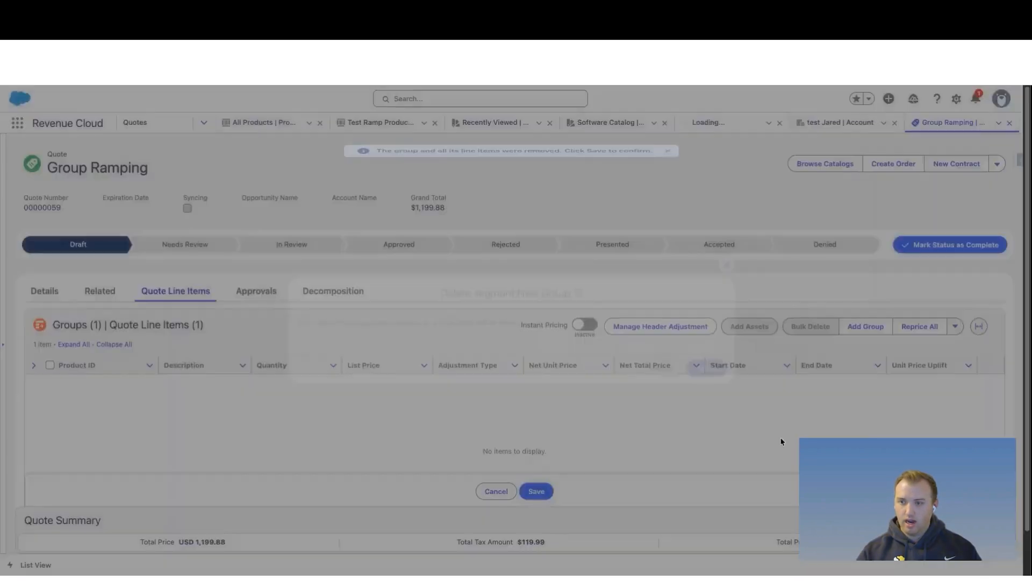
pyautogui.click(535, 491)
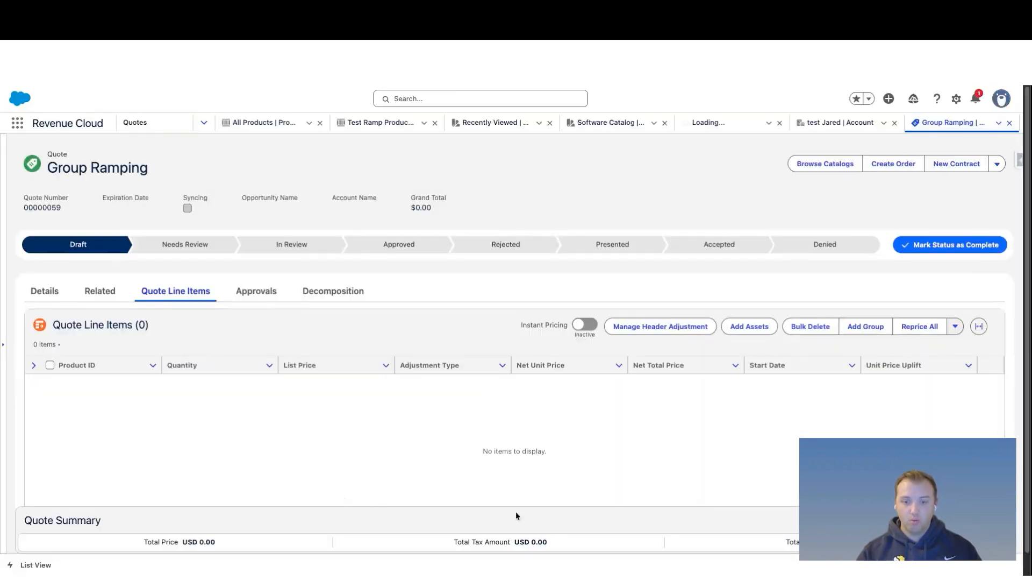
# Step: Add the Slack product with quantity 1 from the Software Catalog to the quote and close the catalog
pyautogui.click(831, 173)
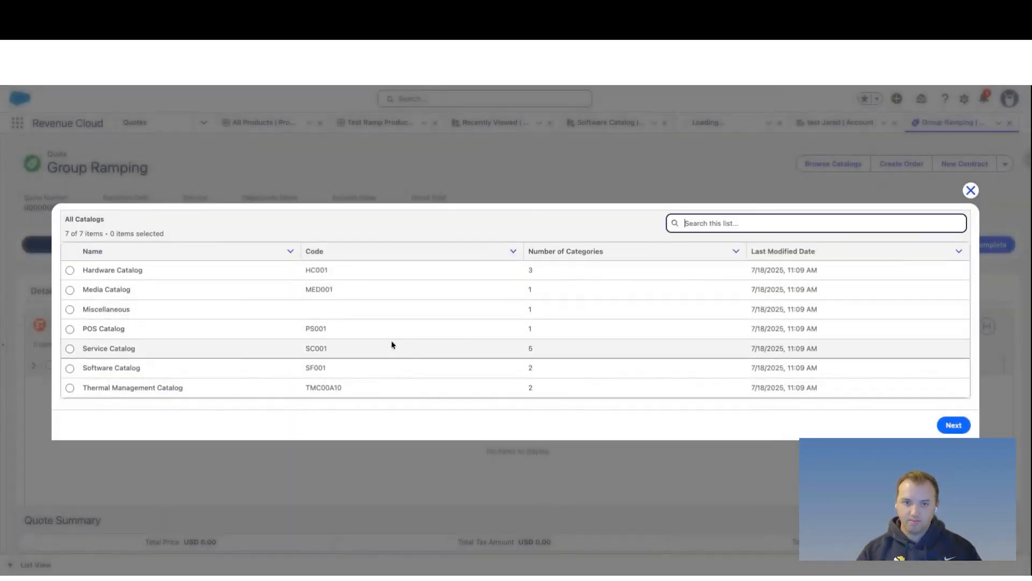
pyautogui.click(69, 368)
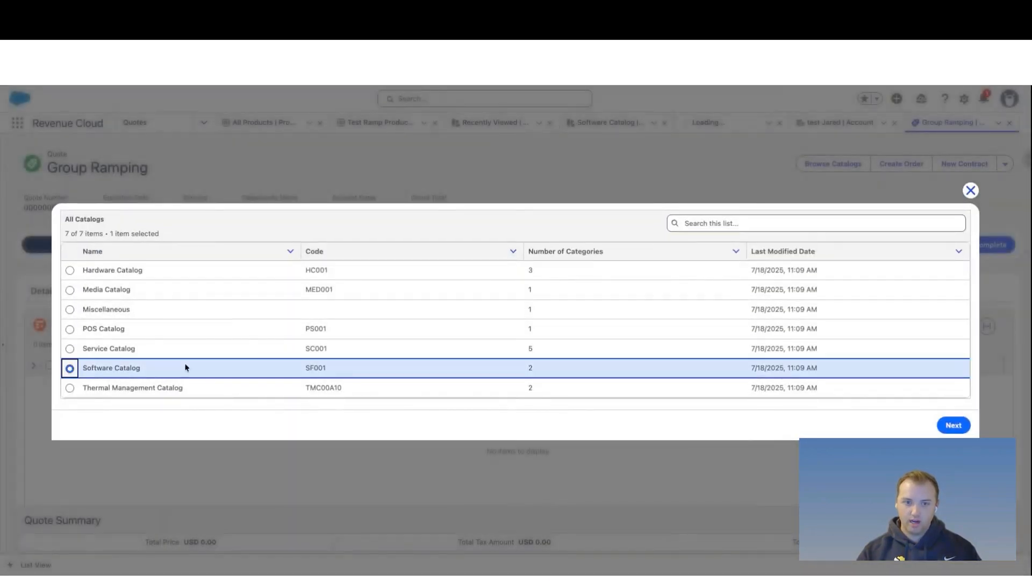
pyautogui.click(951, 426)
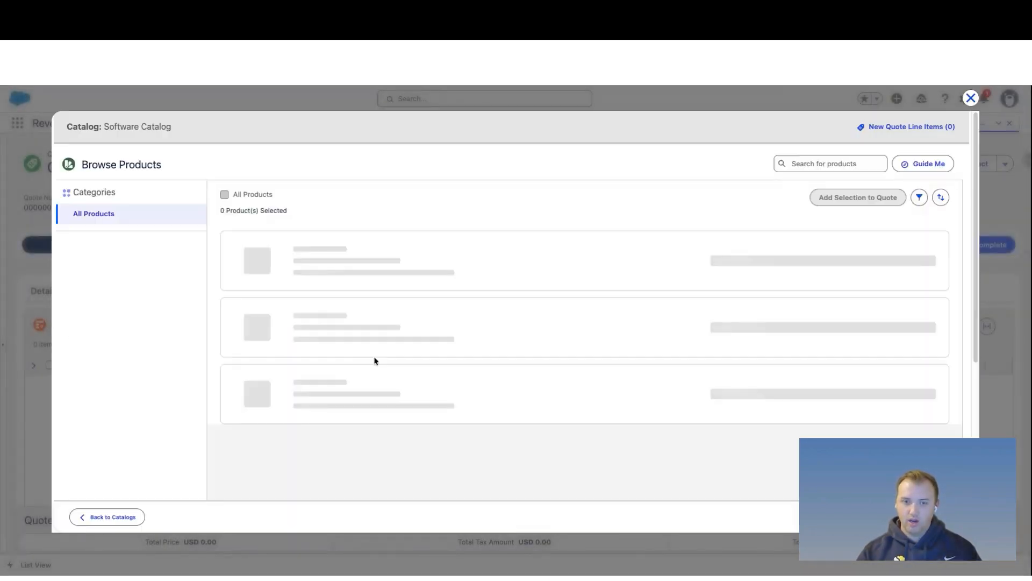
pyautogui.scroll(-2, 347, 434)
pyautogui.scroll(-6, 347, 435)
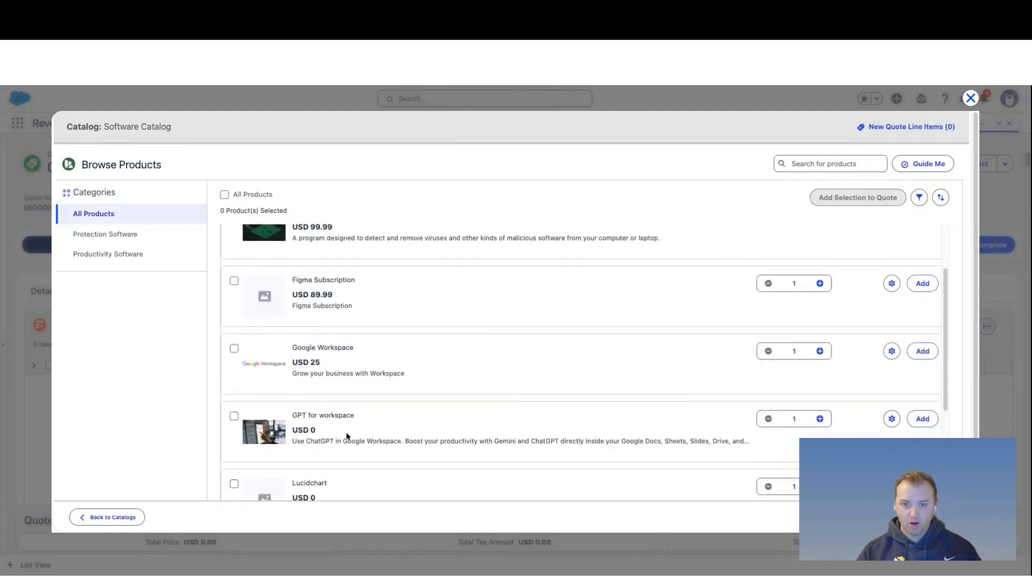
pyautogui.scroll(-1, 347, 436)
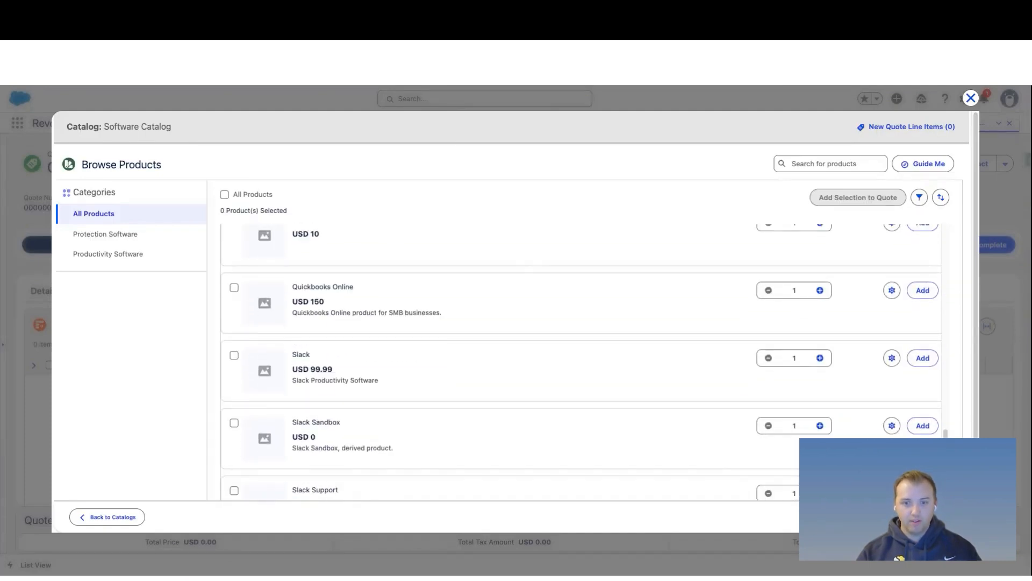
pyautogui.click(932, 359)
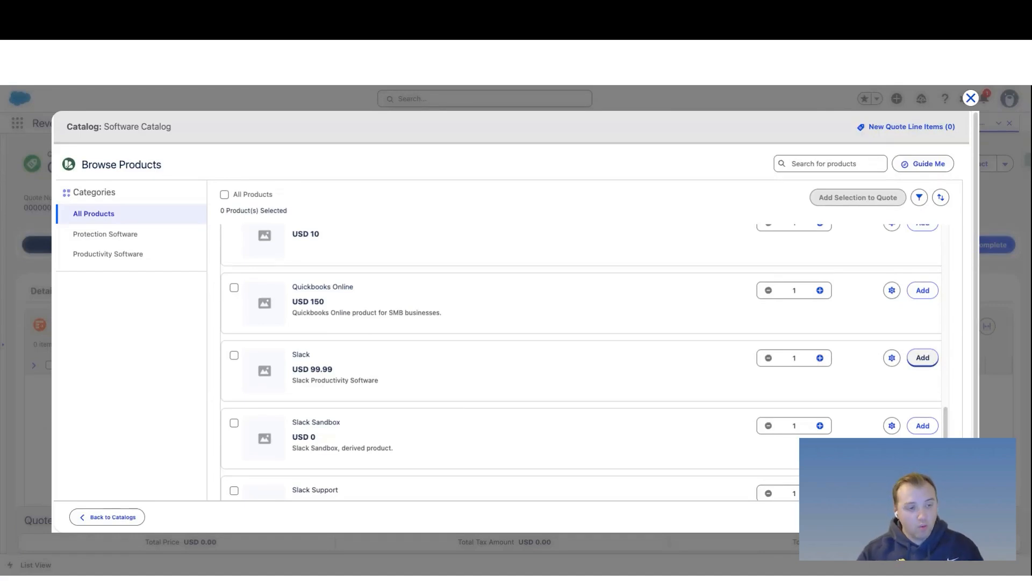
pyautogui.click(923, 359)
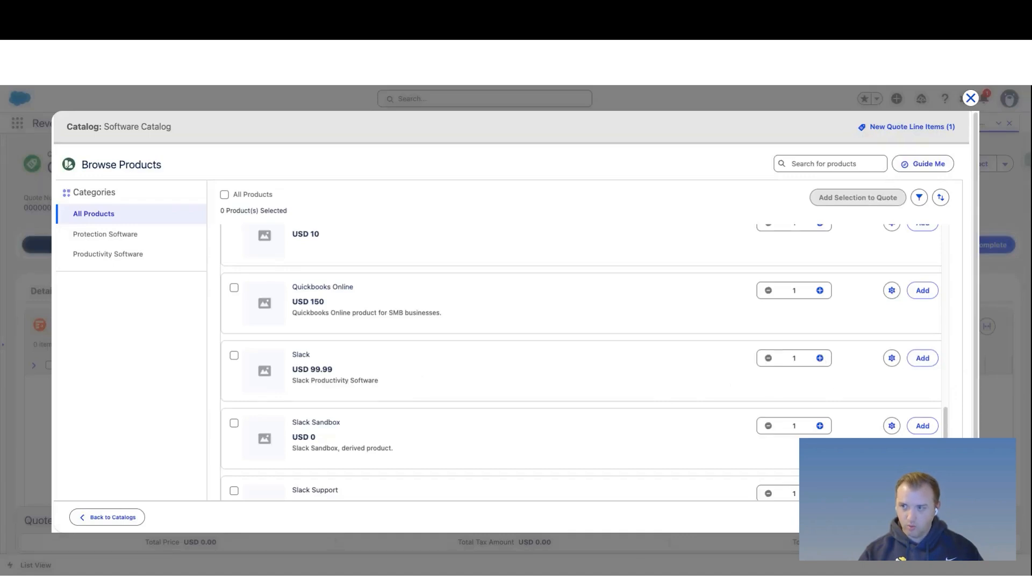
pyautogui.click(970, 97)
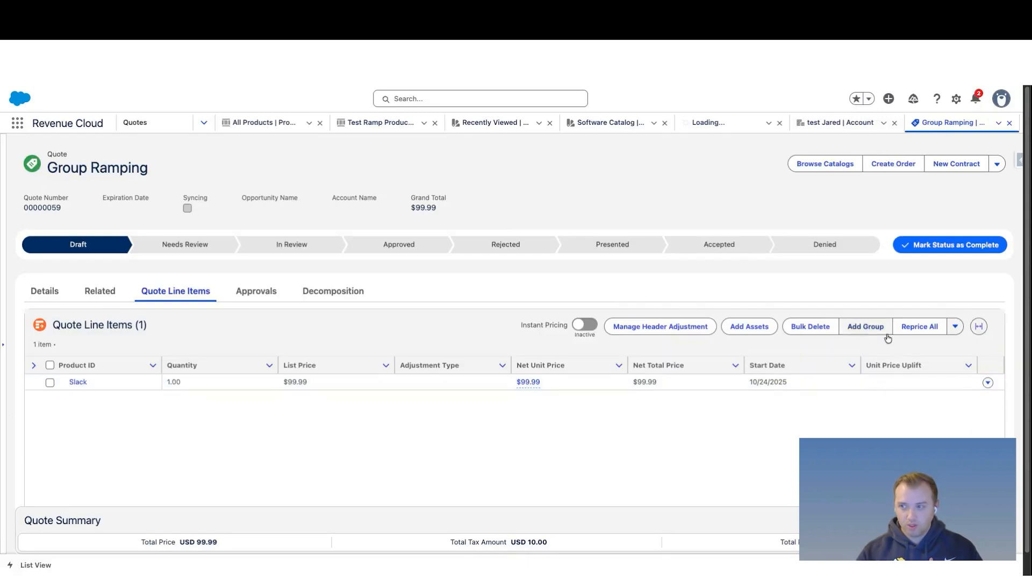
# Step: Add a group around the Slack line item, save the quote lines and reload the quote
pyautogui.click(866, 326)
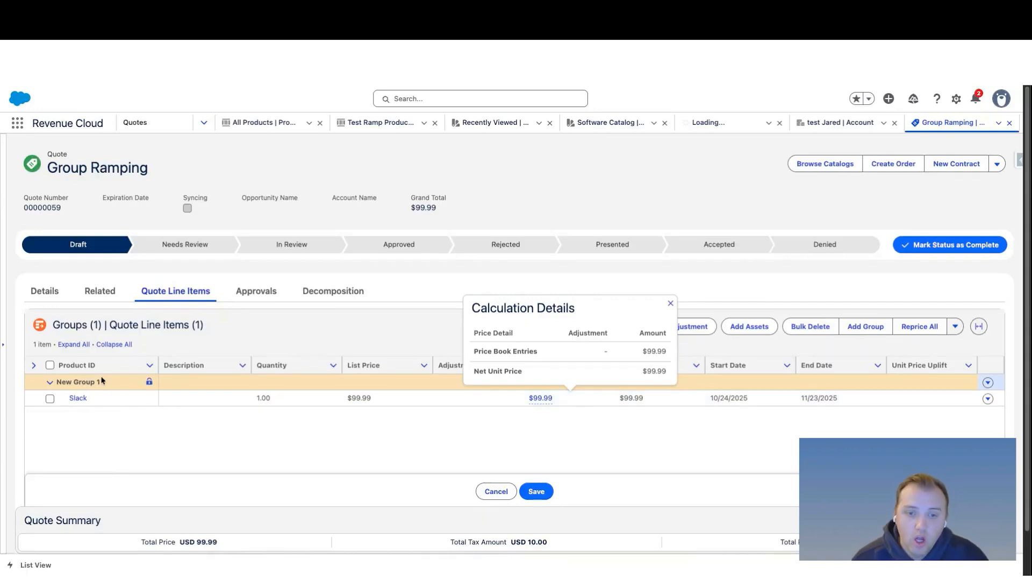
pyautogui.click(670, 303)
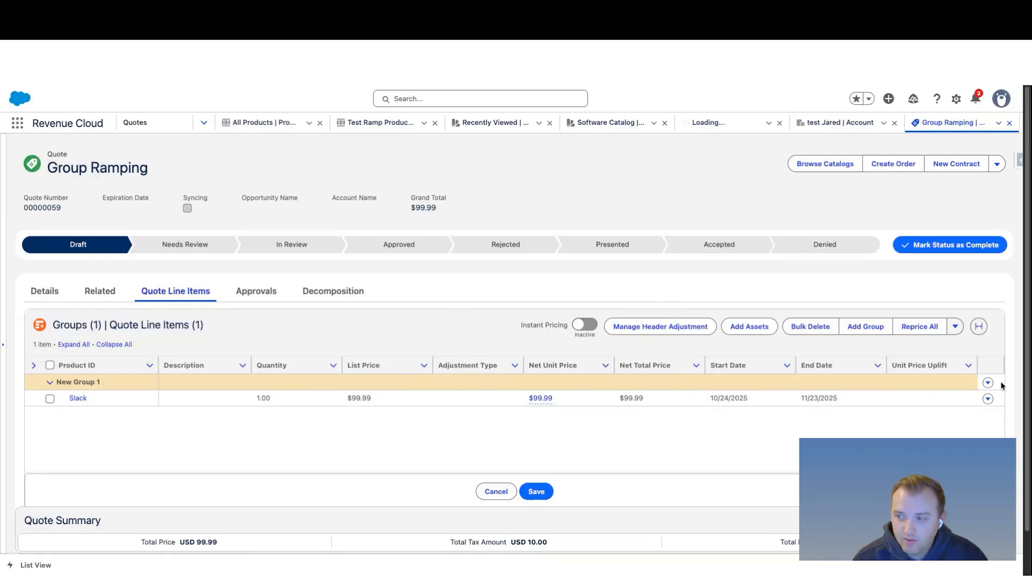
pyautogui.click(536, 491)
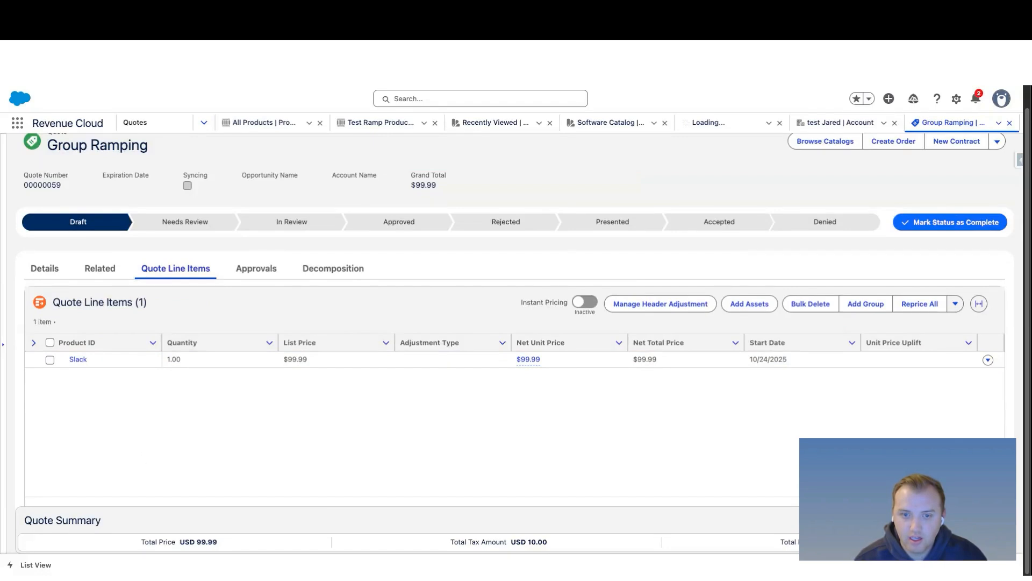
pyautogui.click(53, 74)
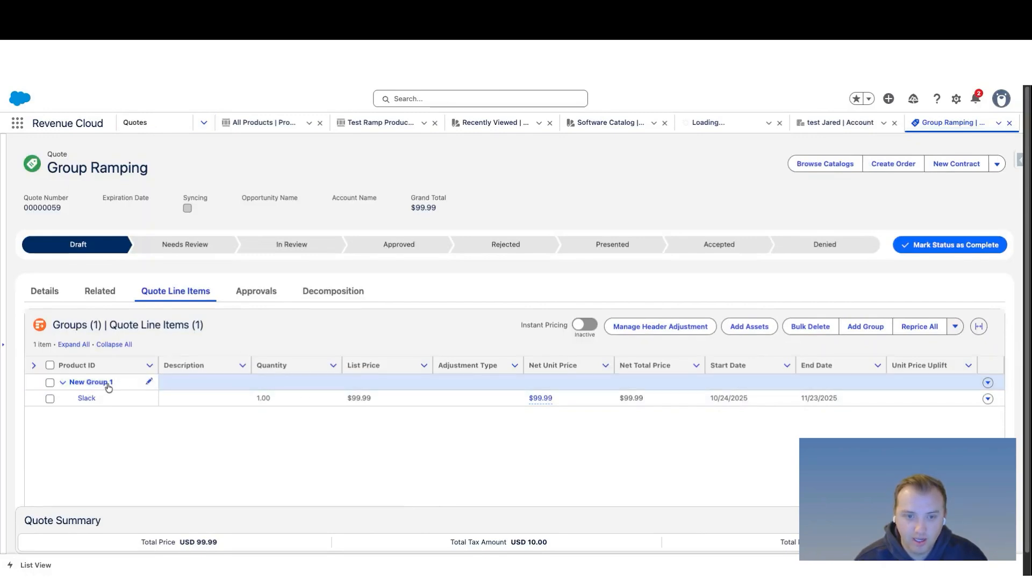
# Step: Rename New Group 1 to "Ramping Demo" in the quote line items
pyautogui.click(150, 386)
pyautogui.click(149, 382)
pyautogui.moveTo(75, 383); pyautogui.dragTo(28, 381)
pyautogui.write('Rampi')
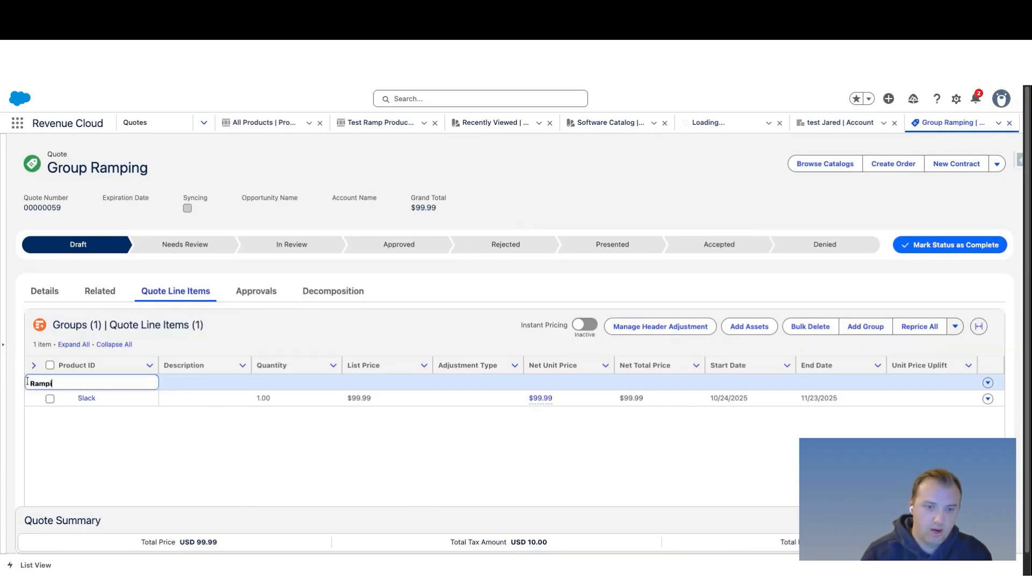
pyautogui.write('ng Demo')
pyautogui.press('Tab')
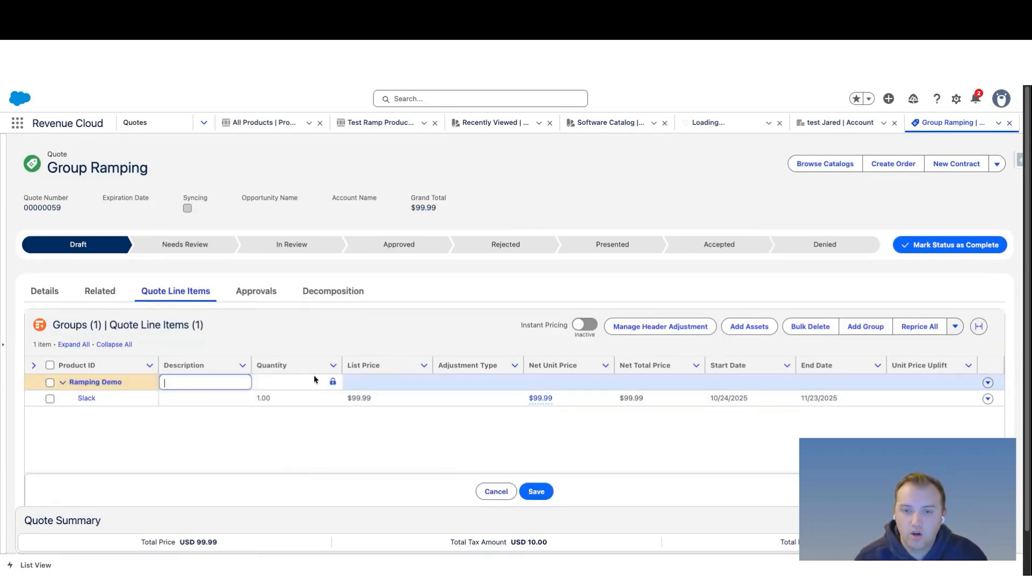
pyautogui.click(511, 384)
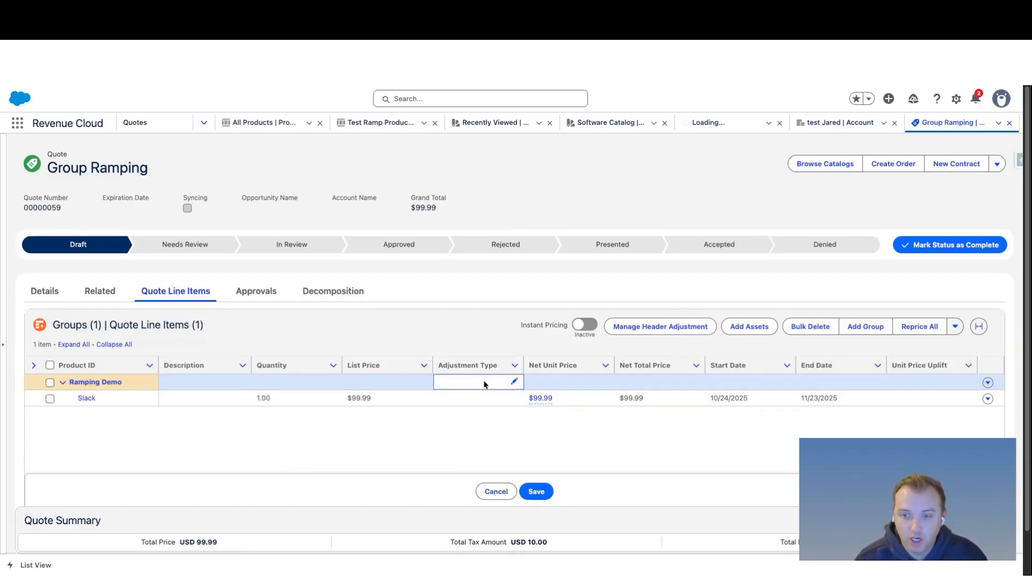
pyautogui.click(513, 384)
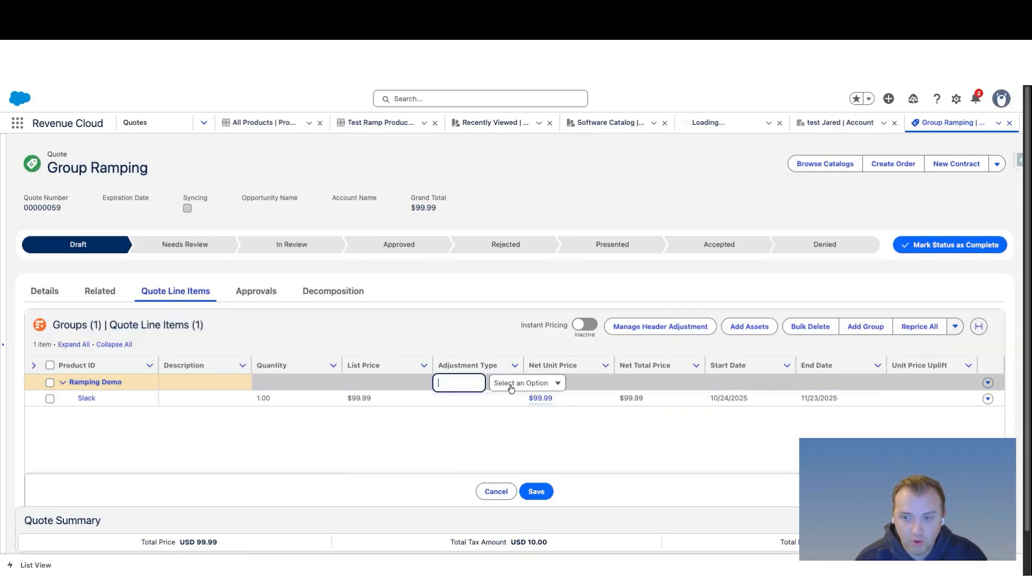
pyautogui.click(779, 383)
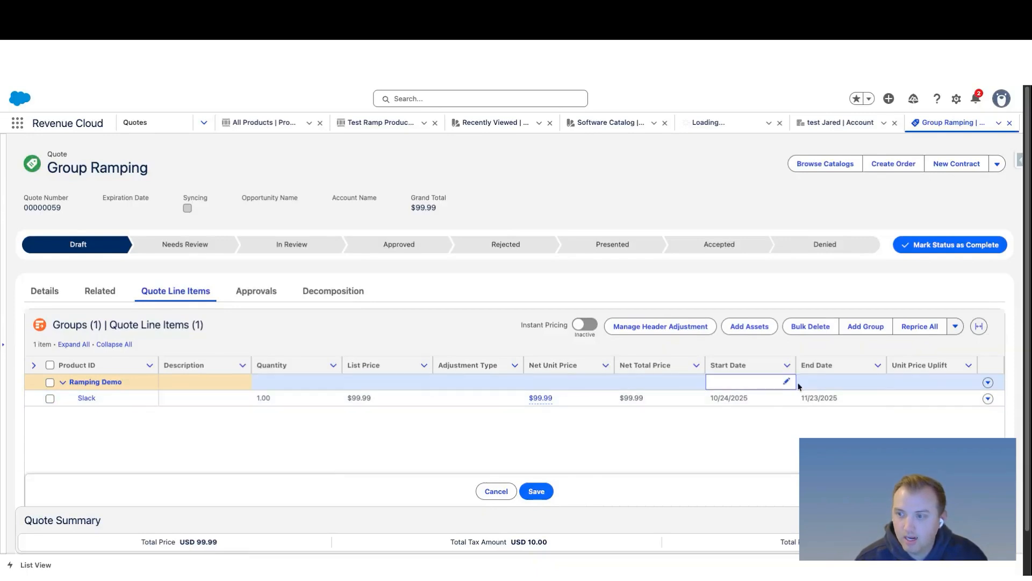
pyautogui.click(872, 383)
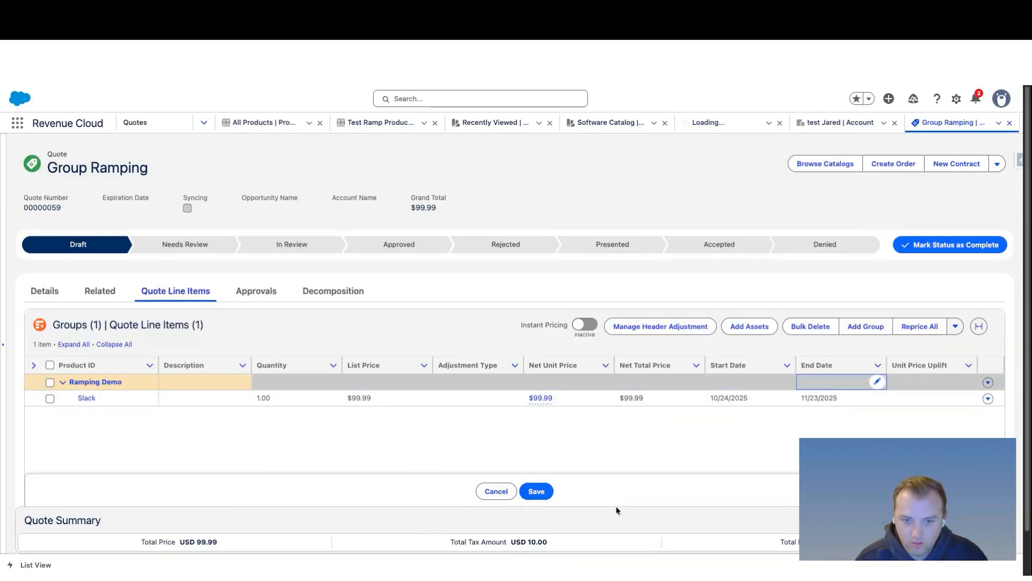
# Step: Save the group's new name and reload the Group Ramping quote
pyautogui.click(531, 499)
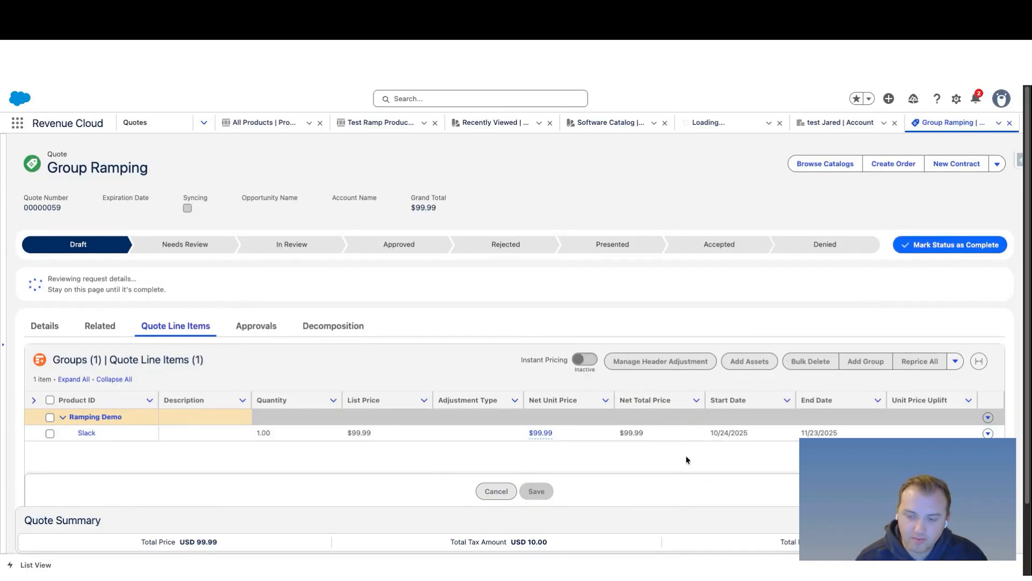
pyautogui.scroll(-1, 370, 448)
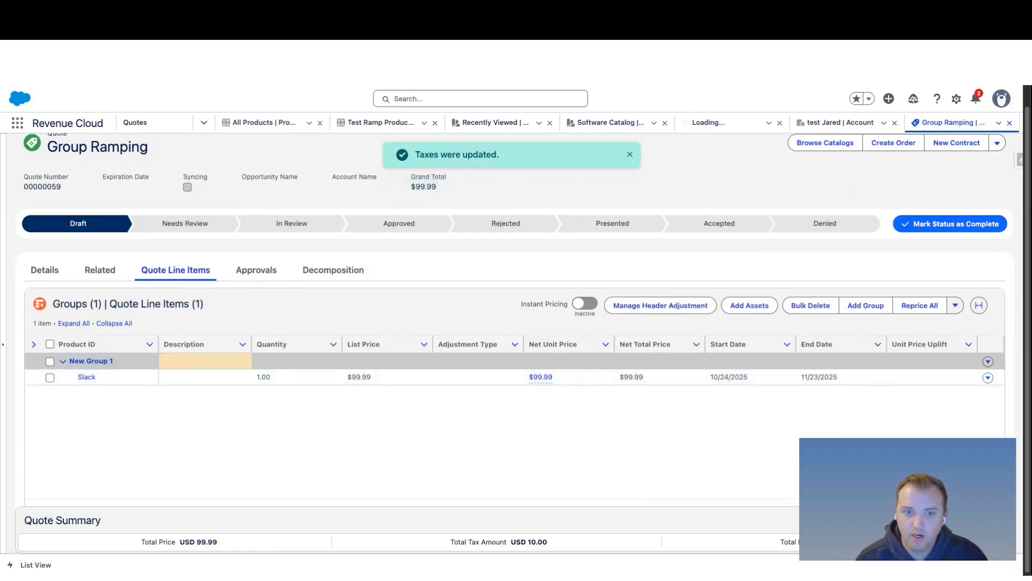
pyautogui.press('super+r')
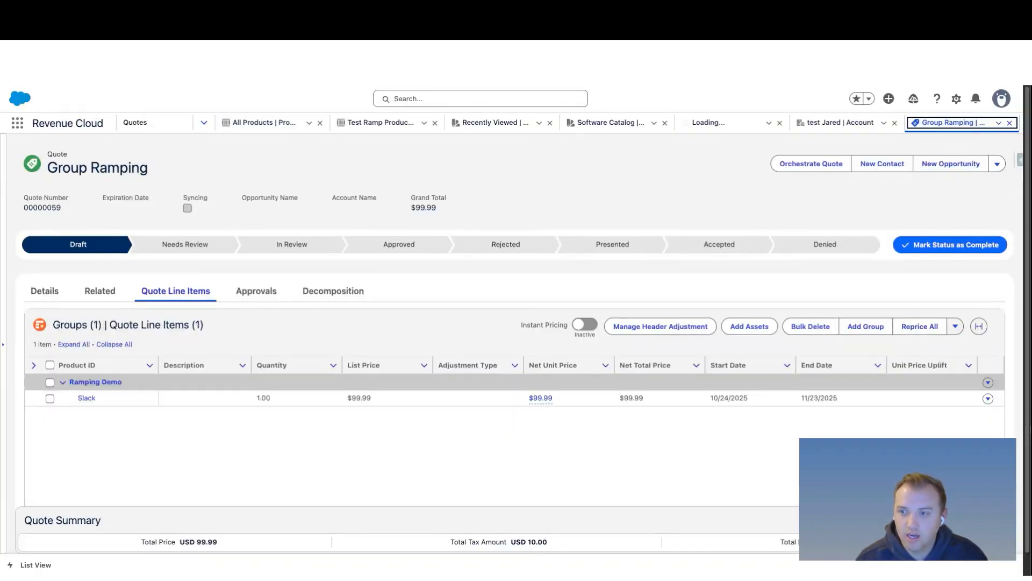
# Step: Try to save the Ramping Demo group with Is Ramped active and Segment Type Yearly in its details
pyautogui.click(989, 383)
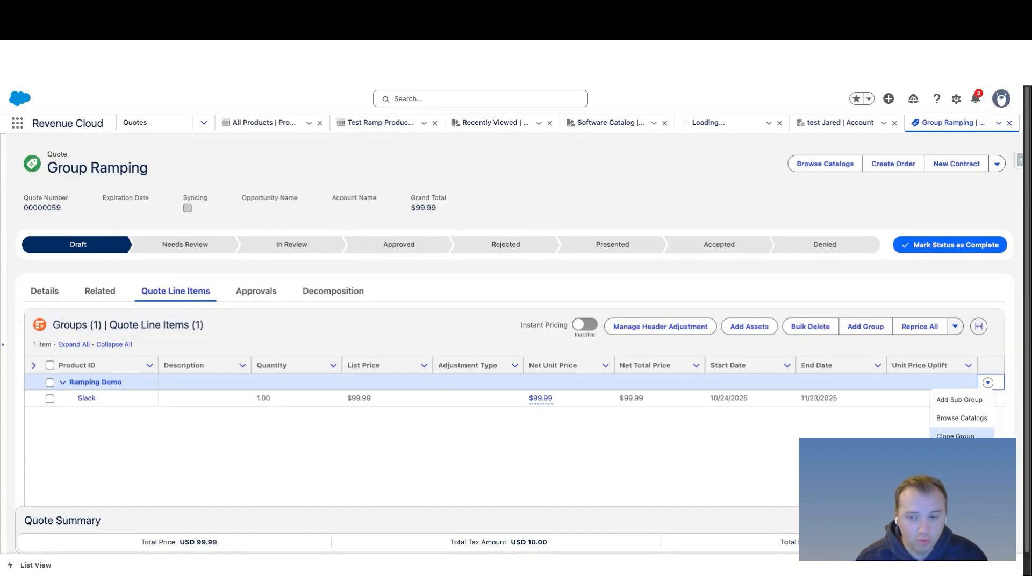
pyautogui.click(723, 457)
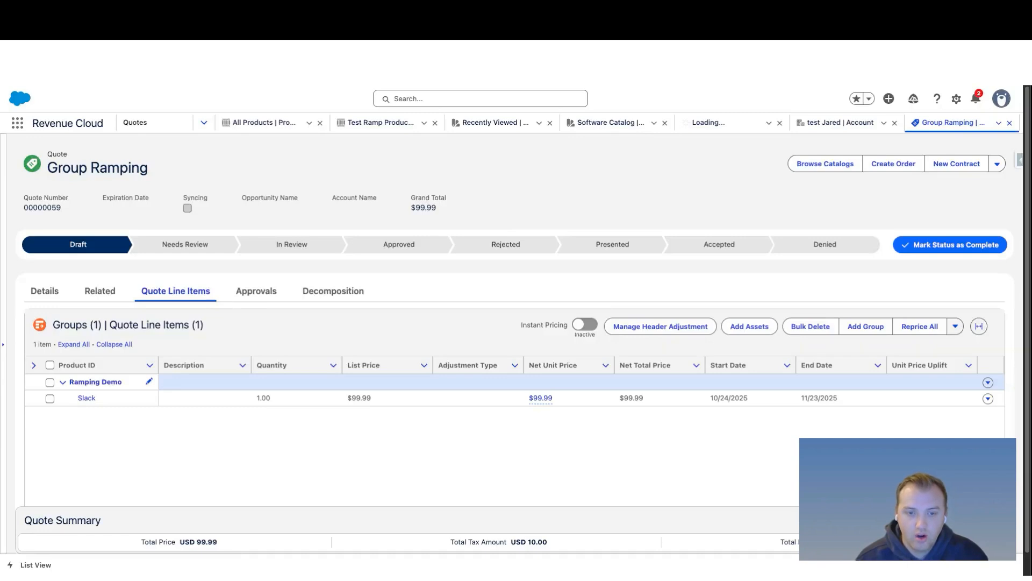
pyautogui.click(149, 381)
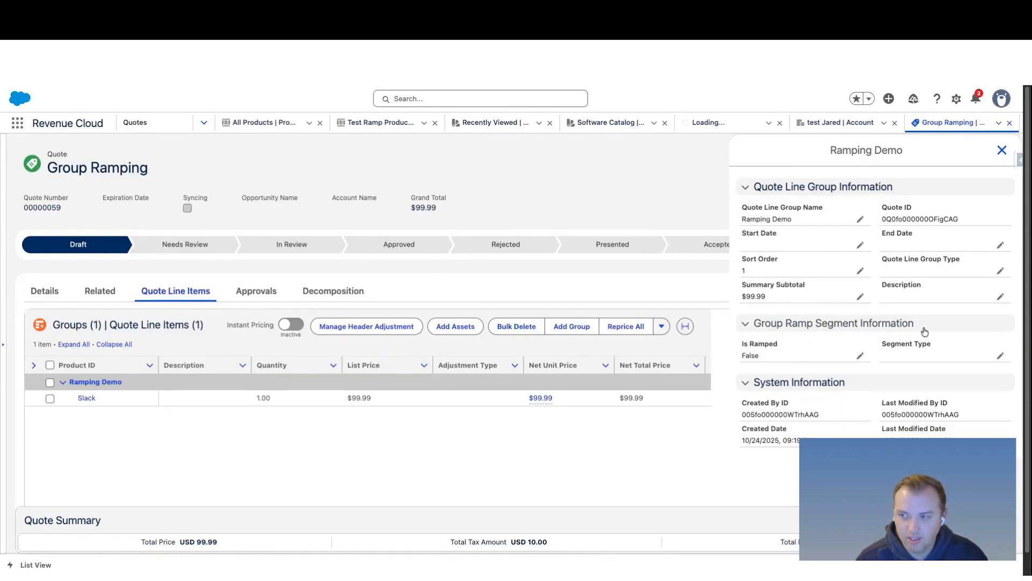
pyautogui.click(861, 357)
pyautogui.click(791, 393)
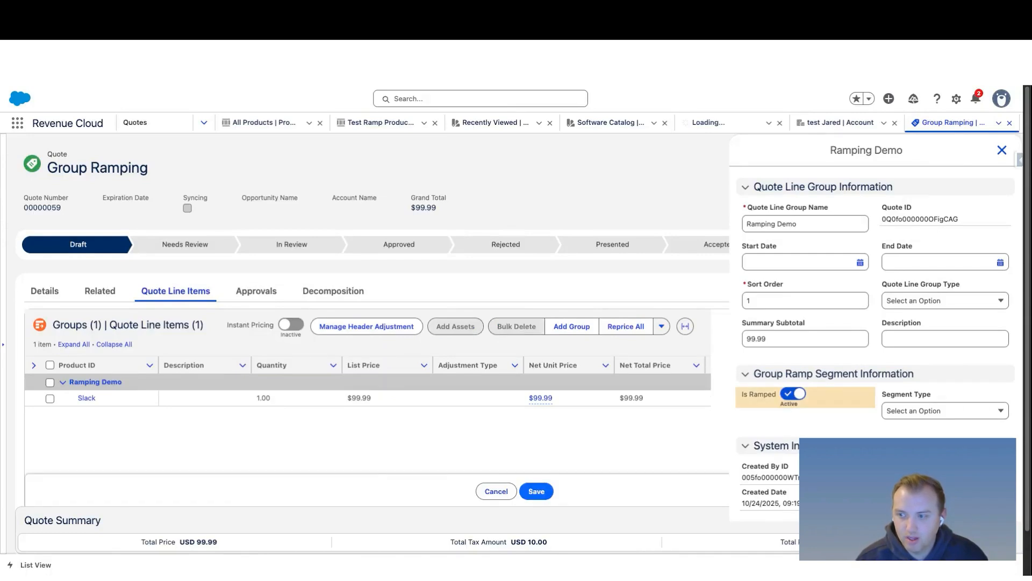
pyautogui.click(917, 418)
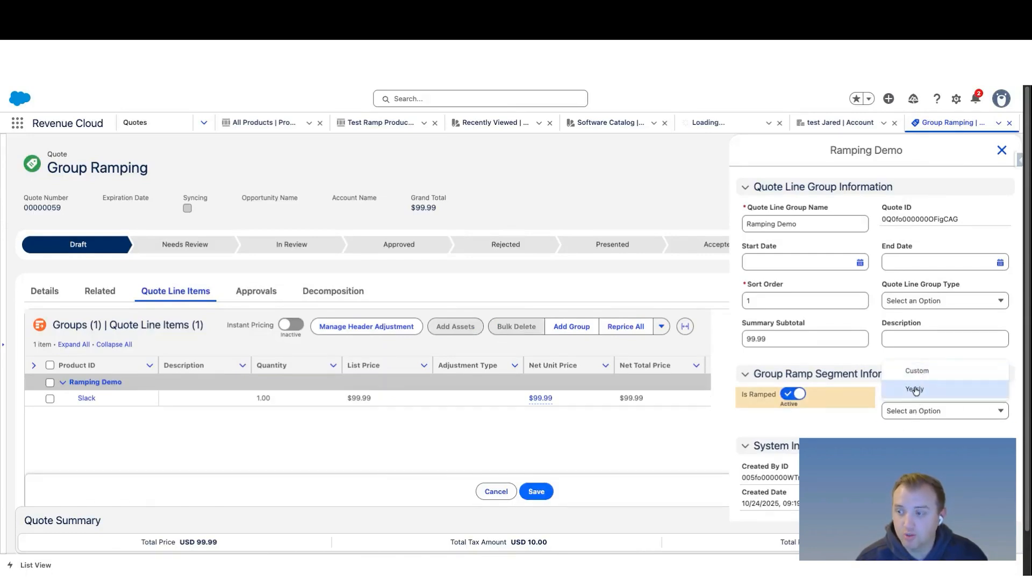
pyautogui.click(916, 389)
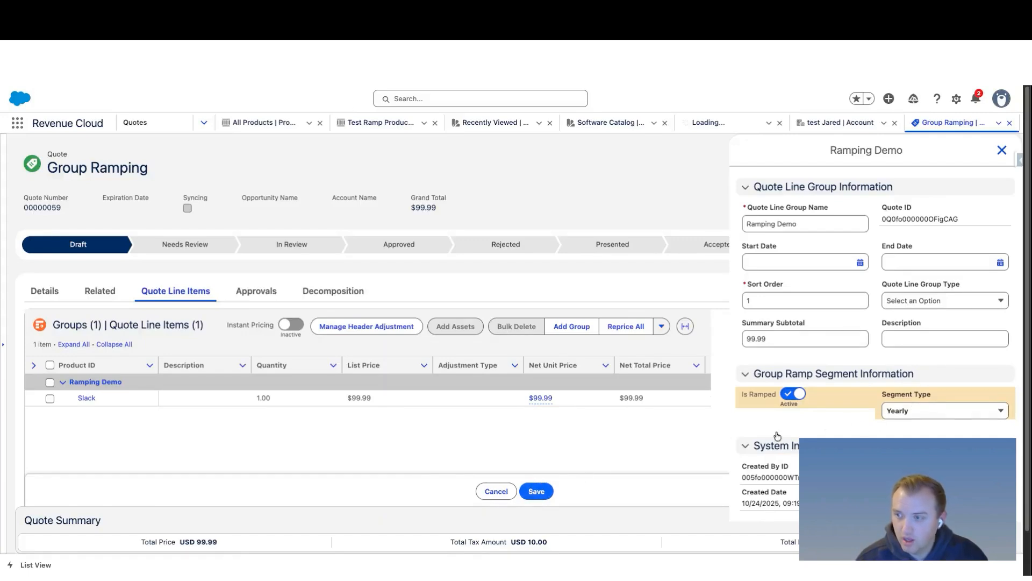
pyautogui.click(536, 491)
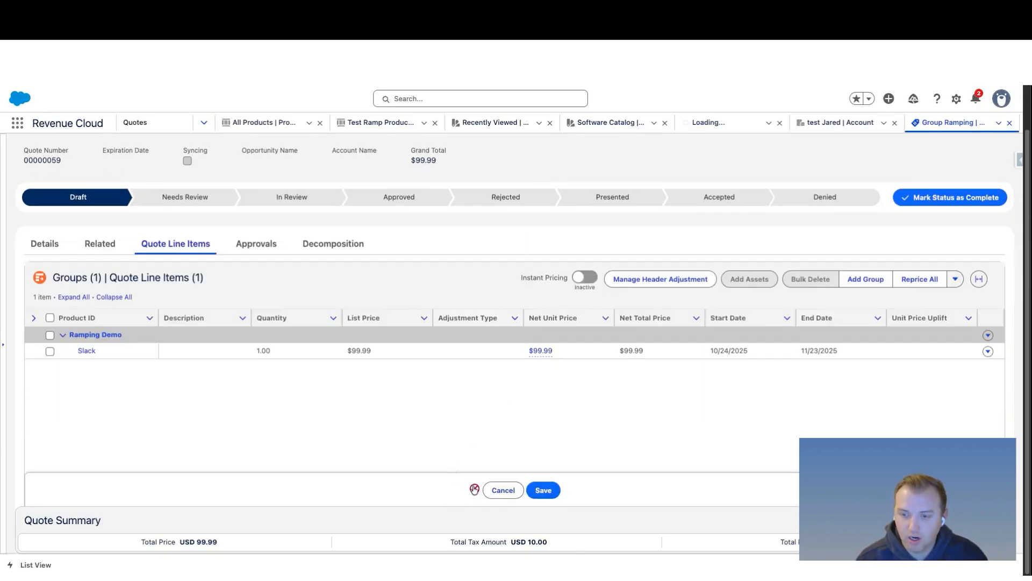
# Step: Read the save error for the group, discard the unsaved changes and reload the quote
pyautogui.click(474, 488)
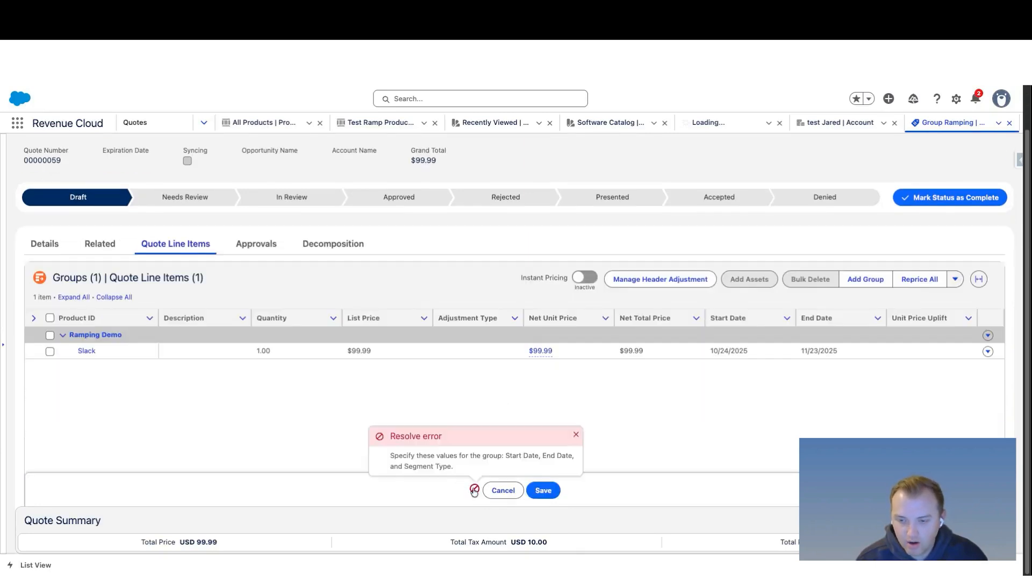
pyautogui.click(391, 456)
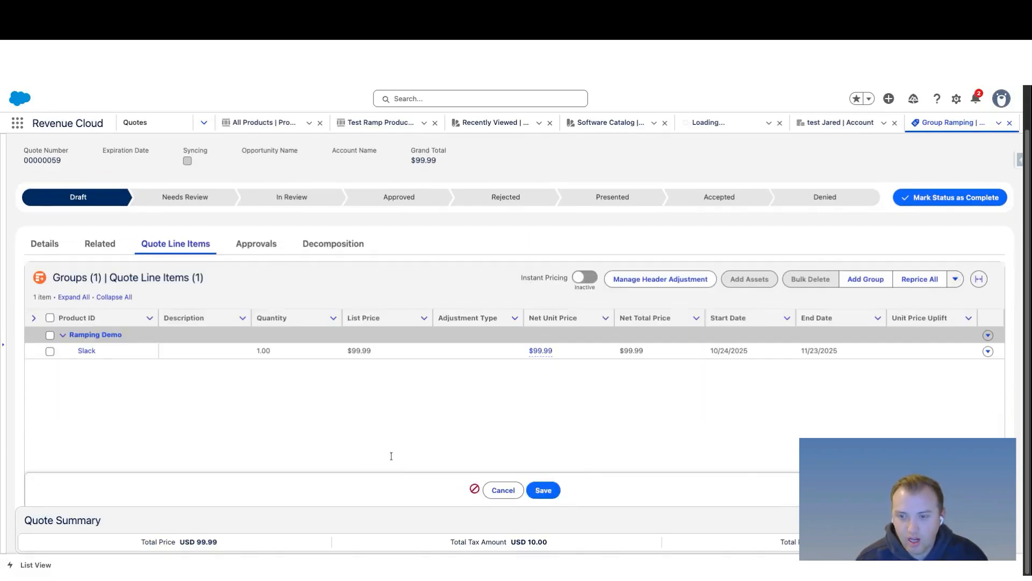
pyautogui.click(474, 489)
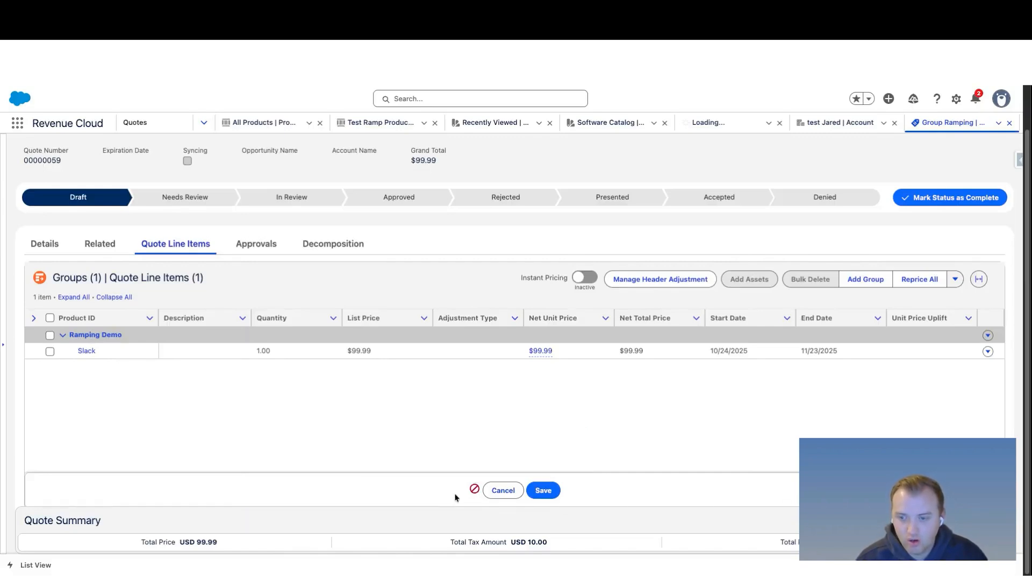
pyautogui.click(502, 490)
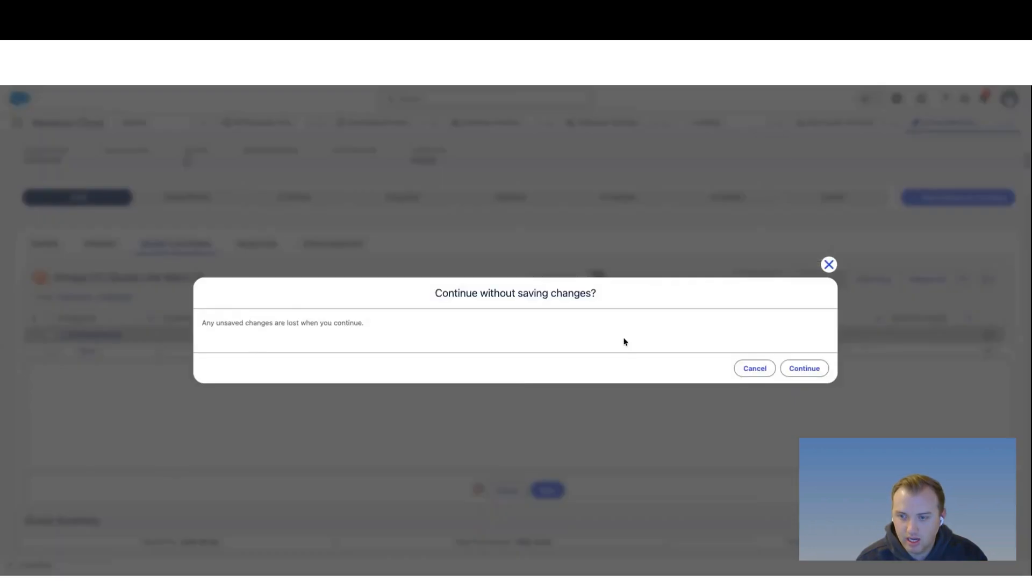
pyautogui.click(805, 368)
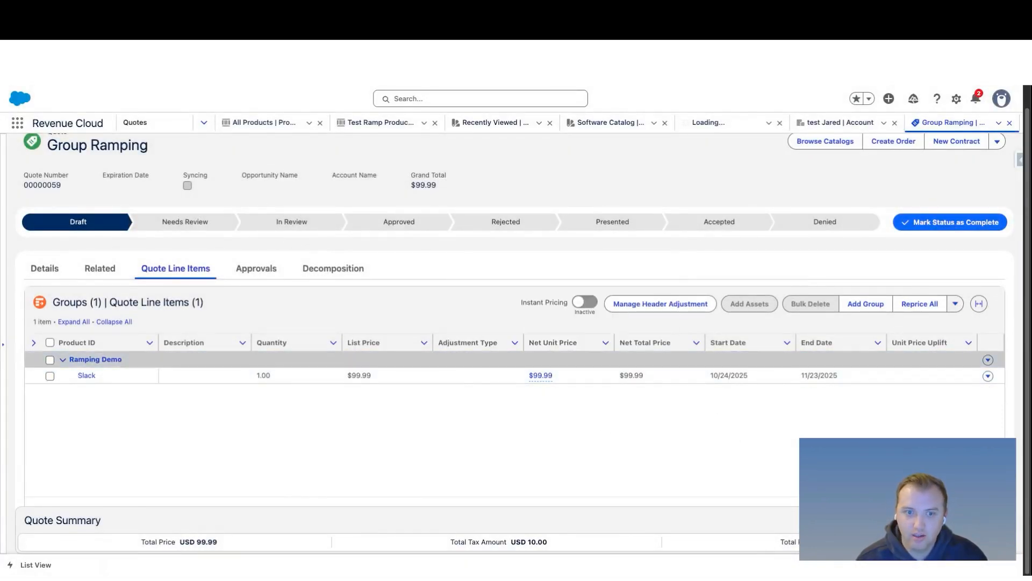
pyautogui.click(47, 73)
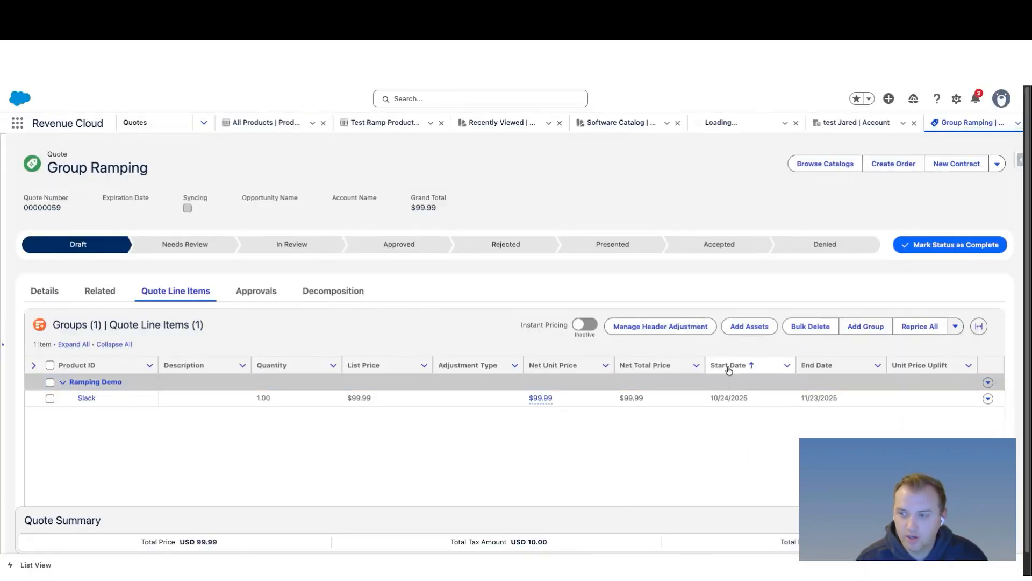
# Step: Set the Ramping Demo group's start date to Oct 24, 2025
pyautogui.click(786, 382)
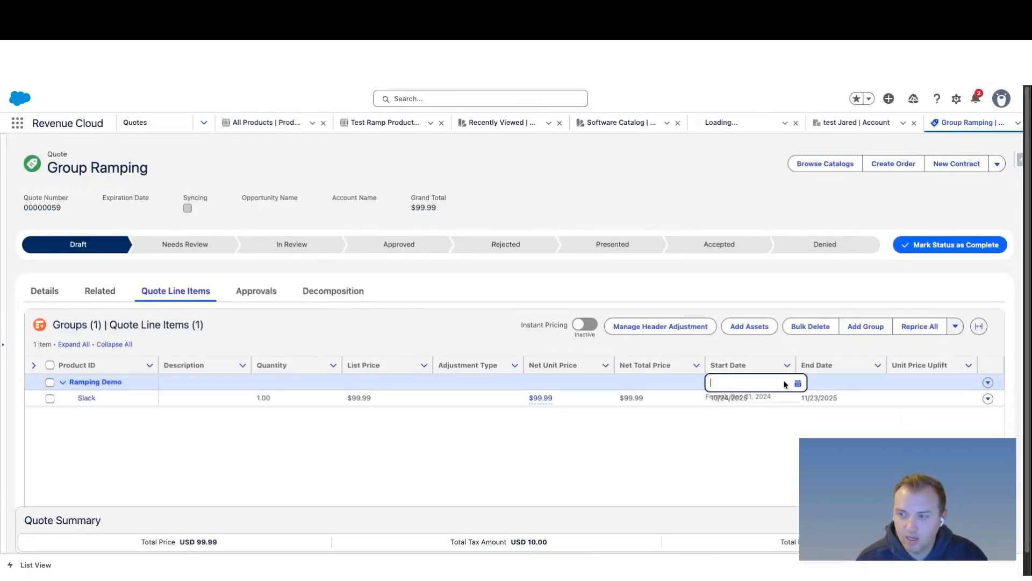
pyautogui.click(757, 384)
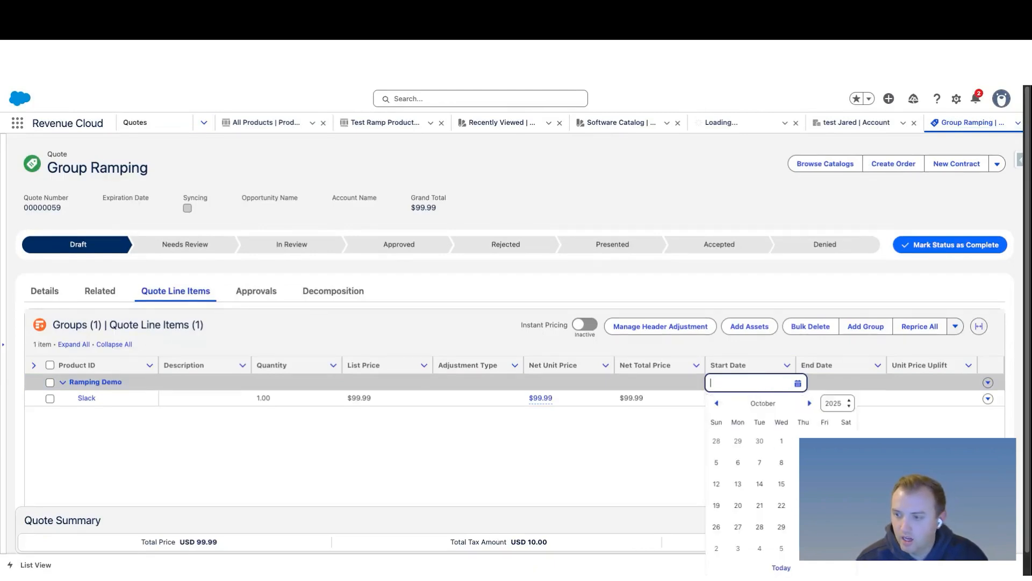
pyautogui.click(782, 400)
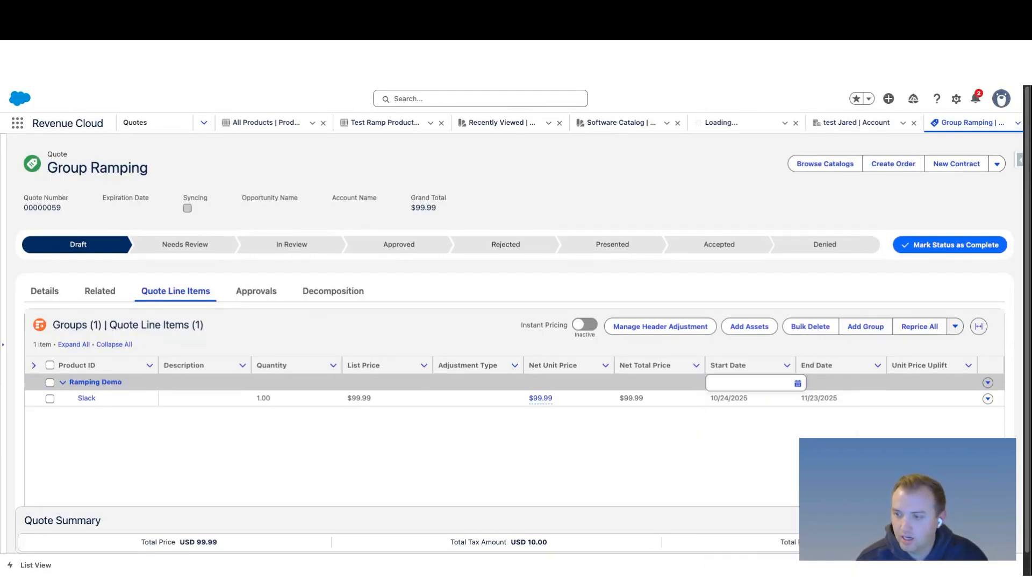
pyautogui.click(759, 385)
pyautogui.click(825, 514)
pyautogui.click(764, 435)
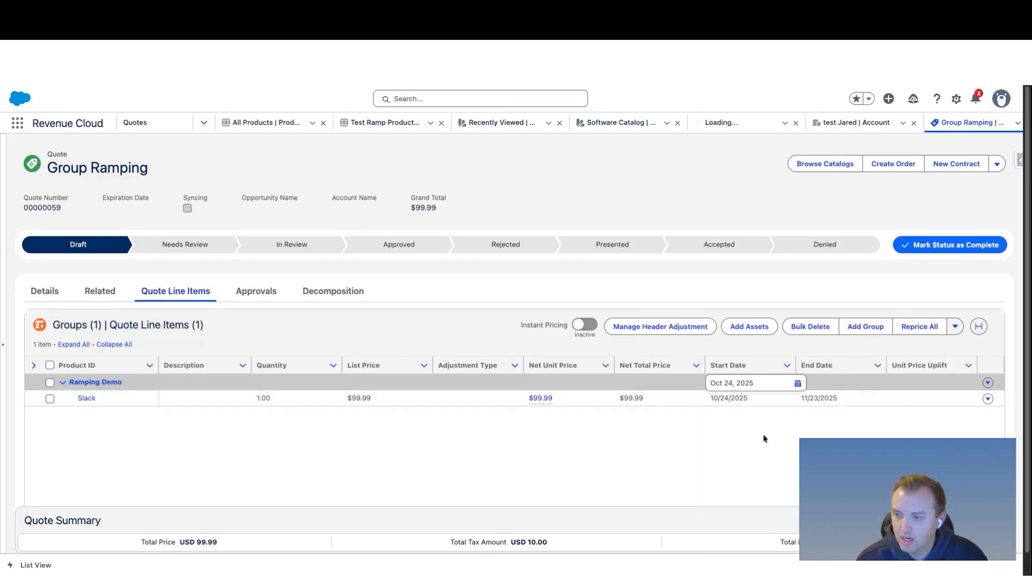
# Step: Set the Ramping Demo group's end date to Oct 23, 2026
pyautogui.click(837, 386)
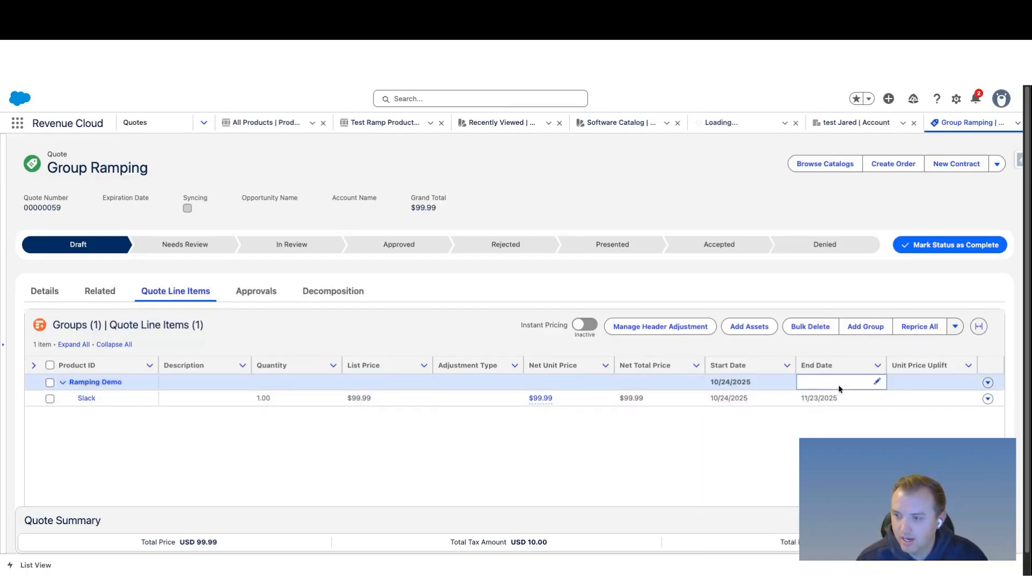
pyautogui.click(878, 383)
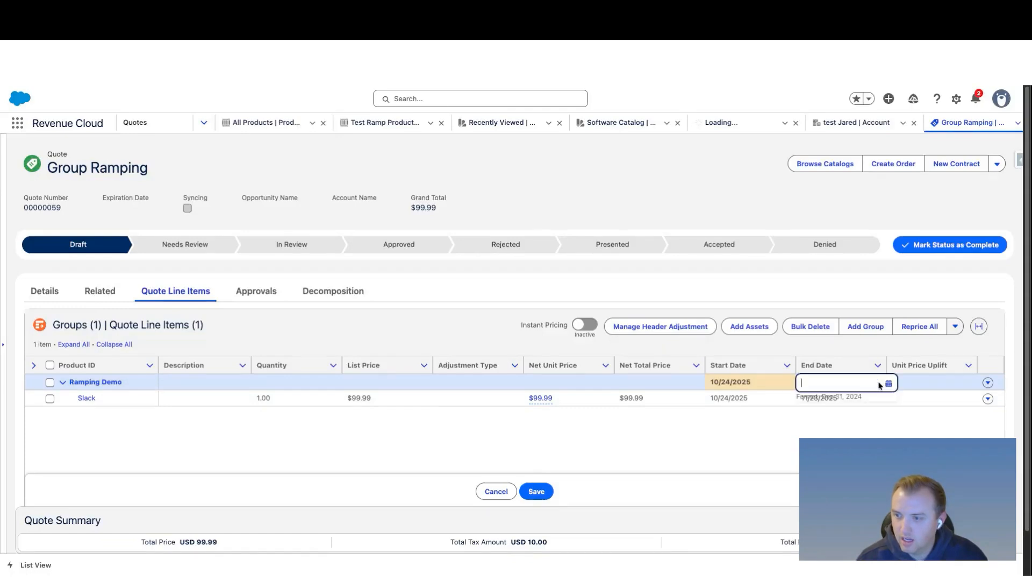
pyautogui.click(813, 385)
pyautogui.click(895, 517)
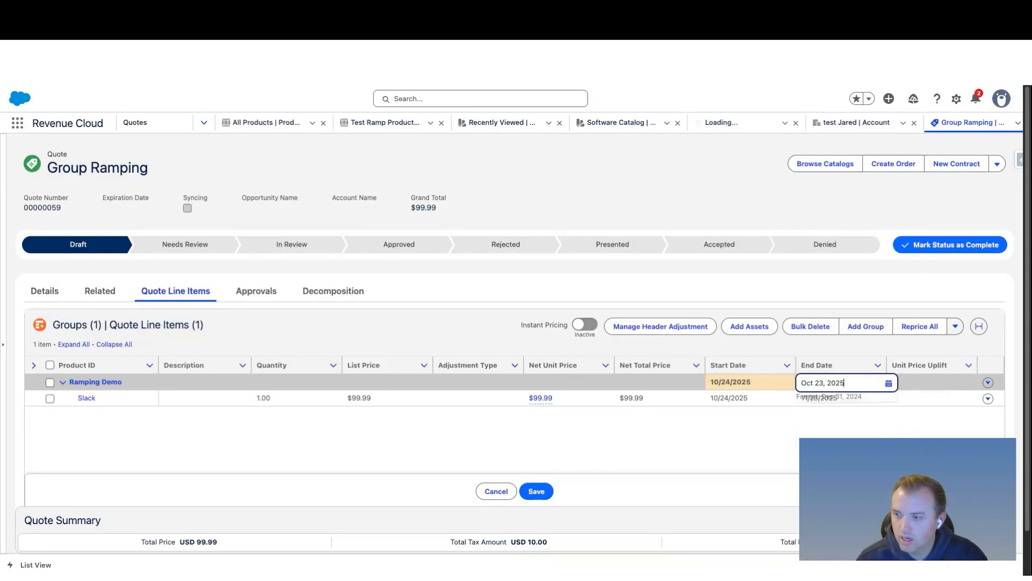
pyautogui.click(847, 385)
pyautogui.press('BackSpace')
pyautogui.write('6')
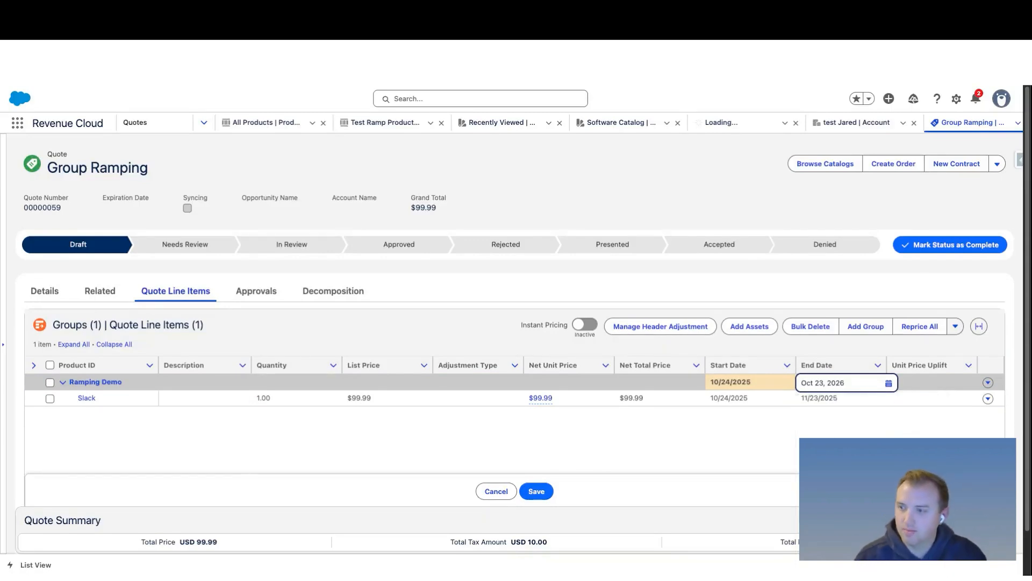
pyautogui.press('Tab')
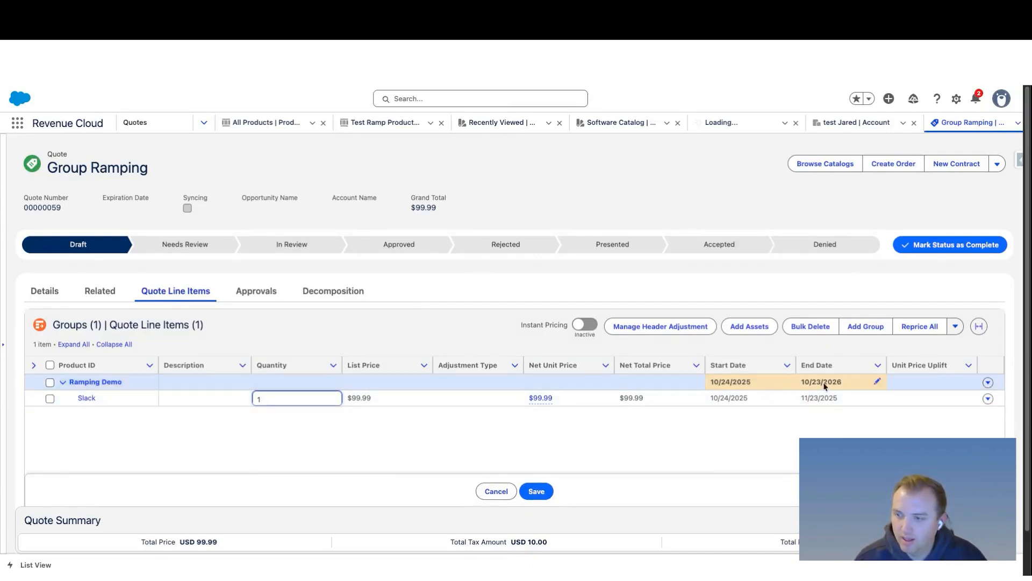
# Step: Save the Ramping Demo group's new start and end dates and reload the quote
pyautogui.click(536, 491)
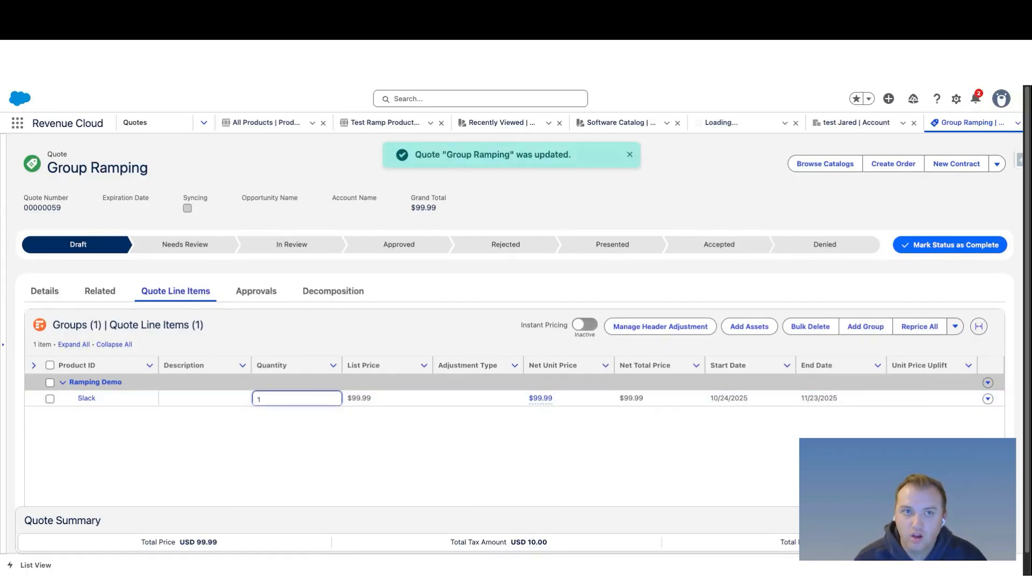
pyautogui.press('super+r')
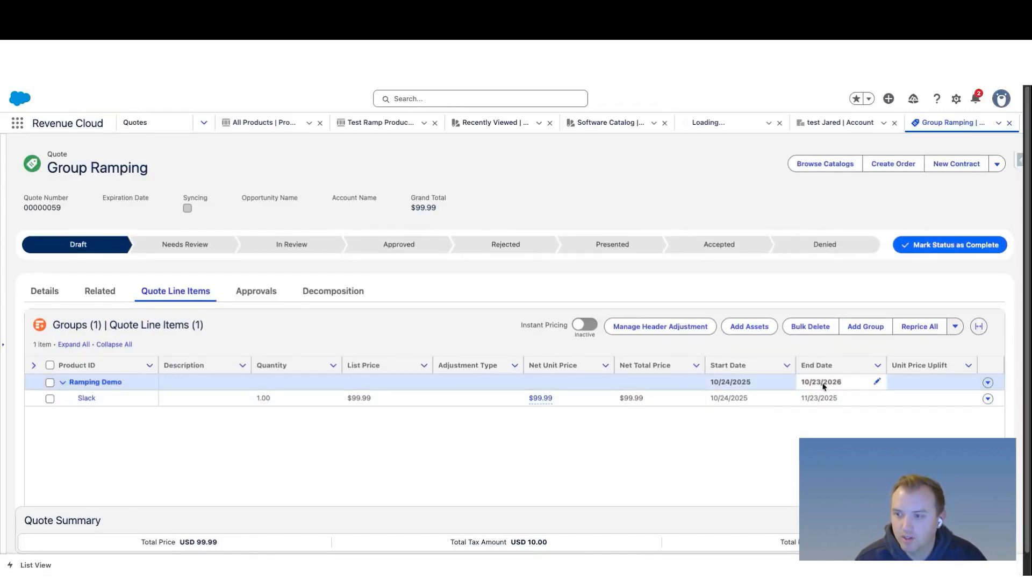
# Step: Activate Is Ramped and set Segment Type to Yearly in the Ramping Demo group's details, and save the quote
pyautogui.click(95, 383)
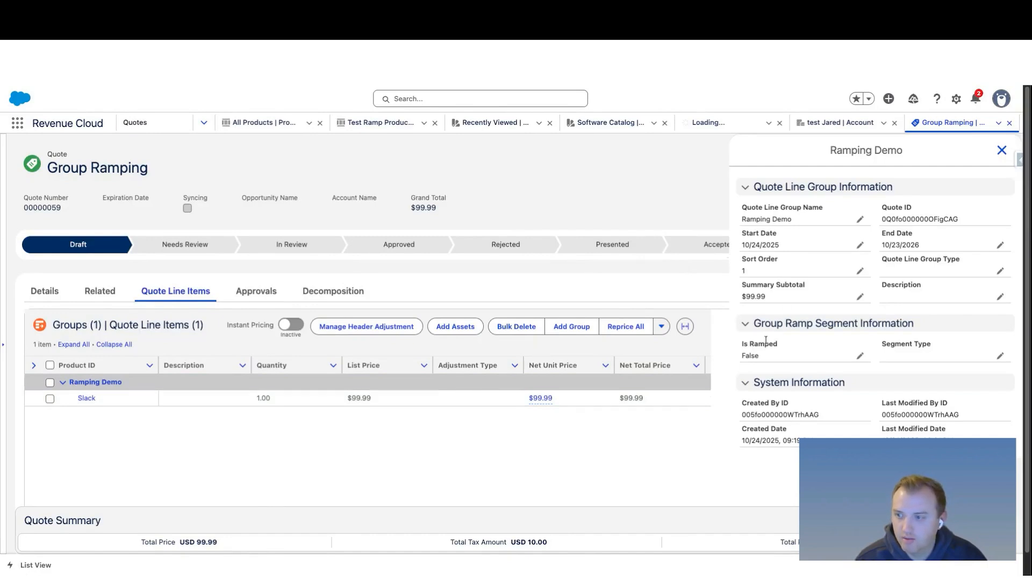
pyautogui.click(859, 356)
pyautogui.click(790, 392)
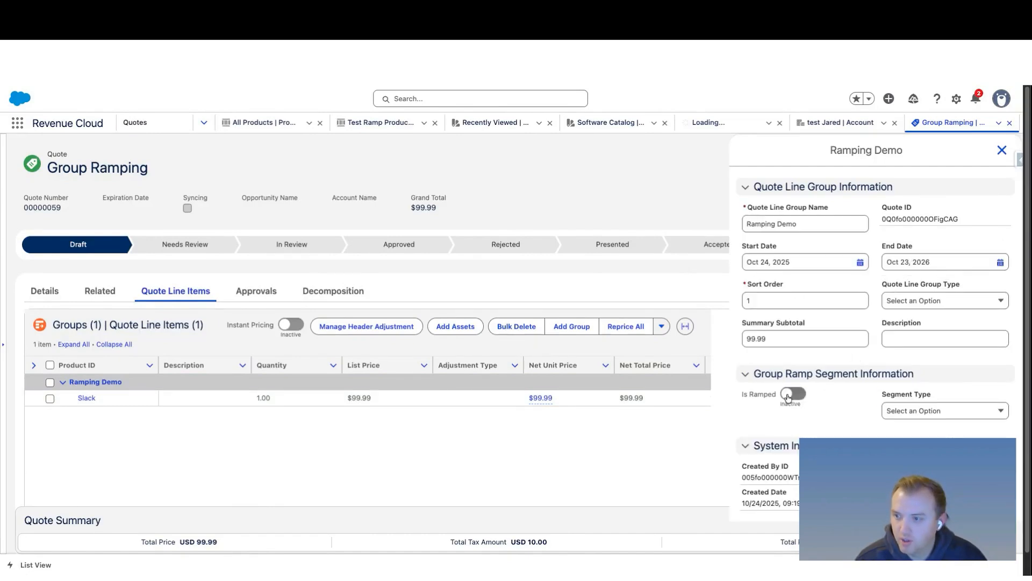
pyautogui.click(890, 410)
pyautogui.click(903, 395)
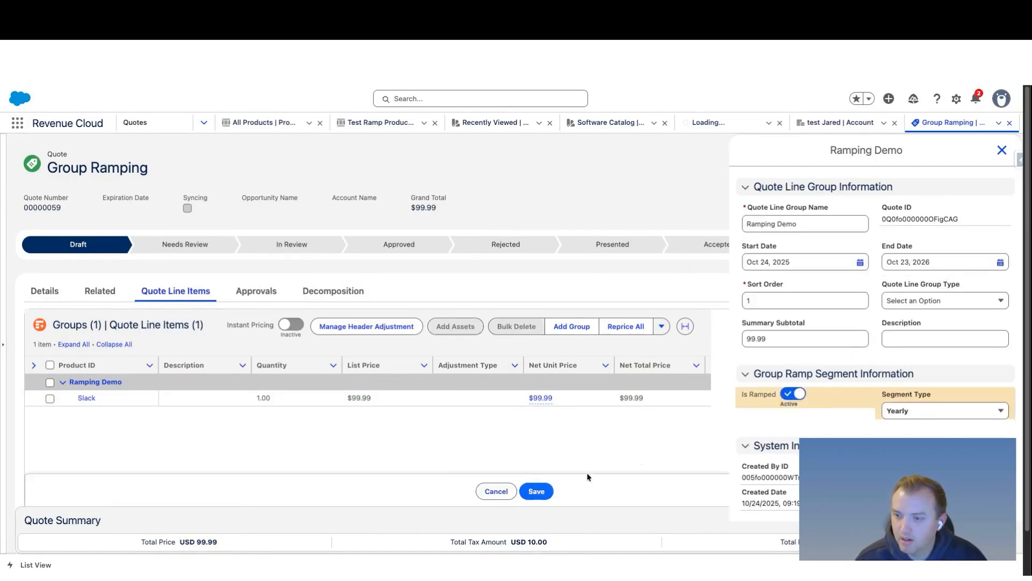
pyautogui.click(535, 491)
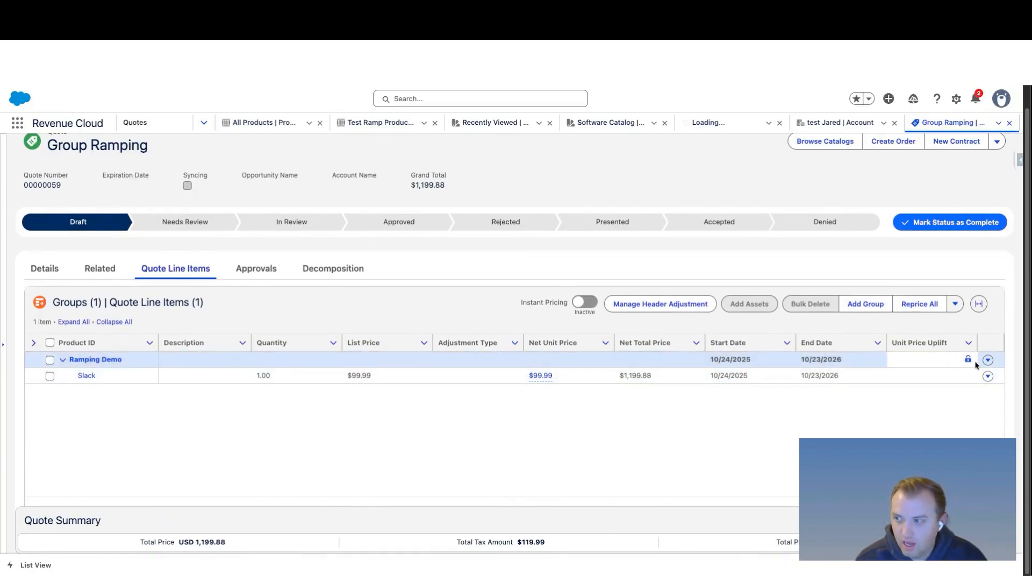
# Step: Clone the Ramping Demo group's segment with All Line Items included in the new segment
pyautogui.click(988, 359)
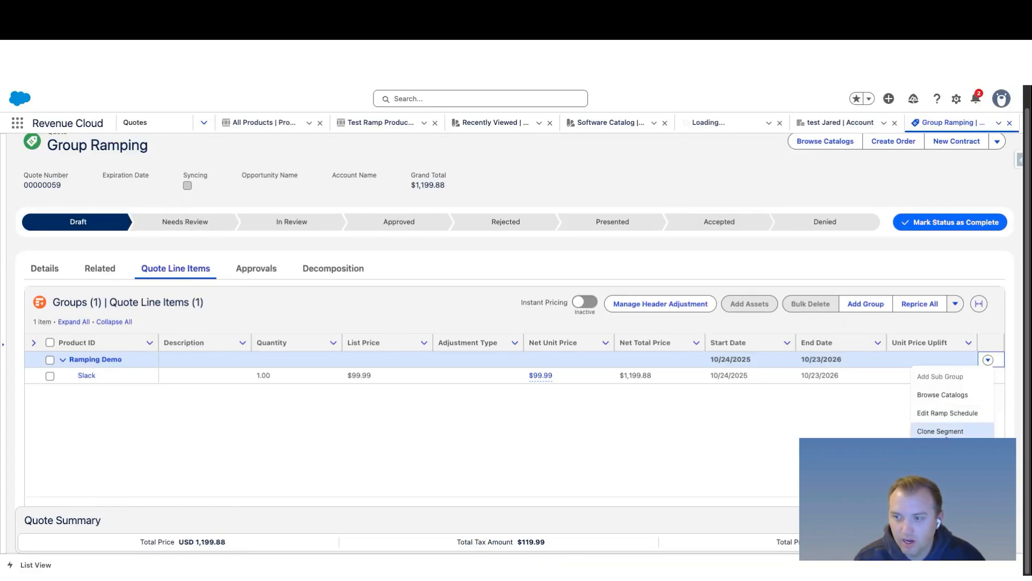
pyautogui.click(940, 430)
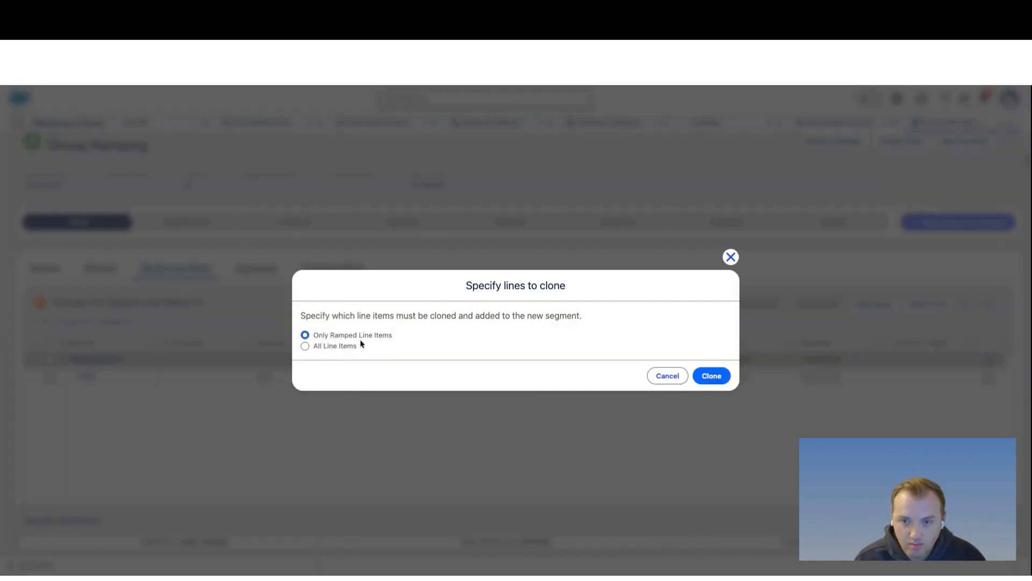
pyautogui.click(305, 347)
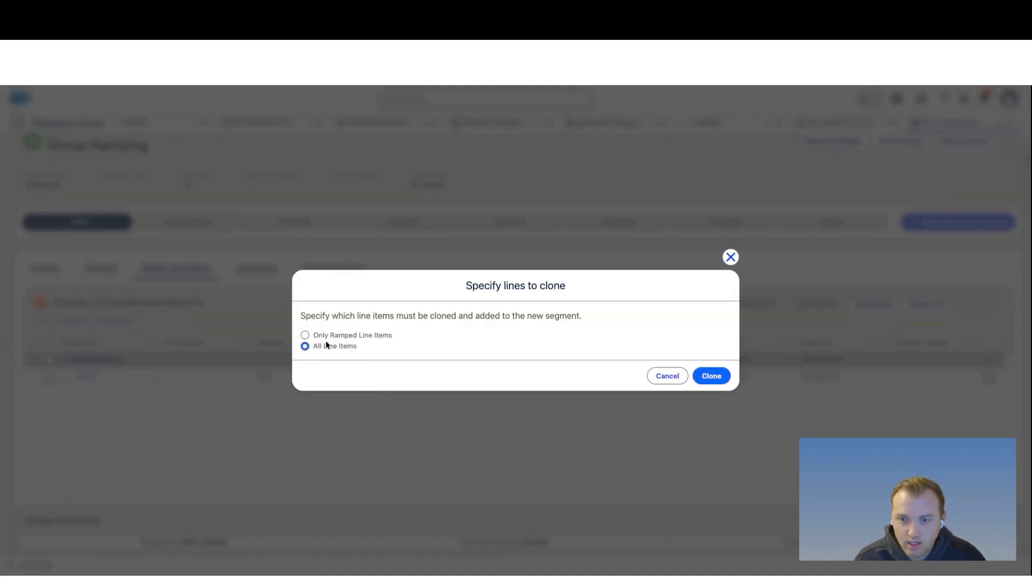
pyautogui.click(706, 376)
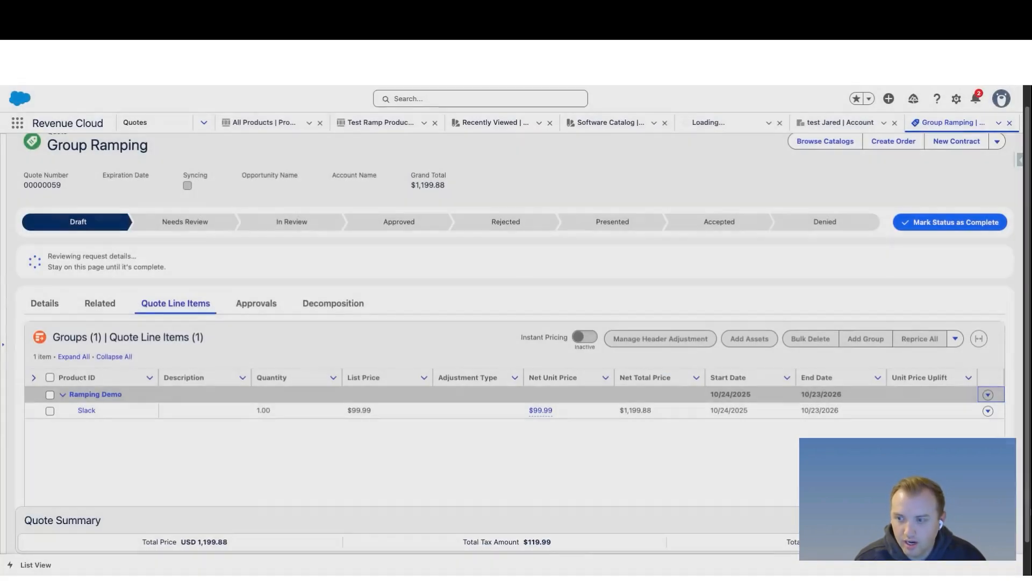